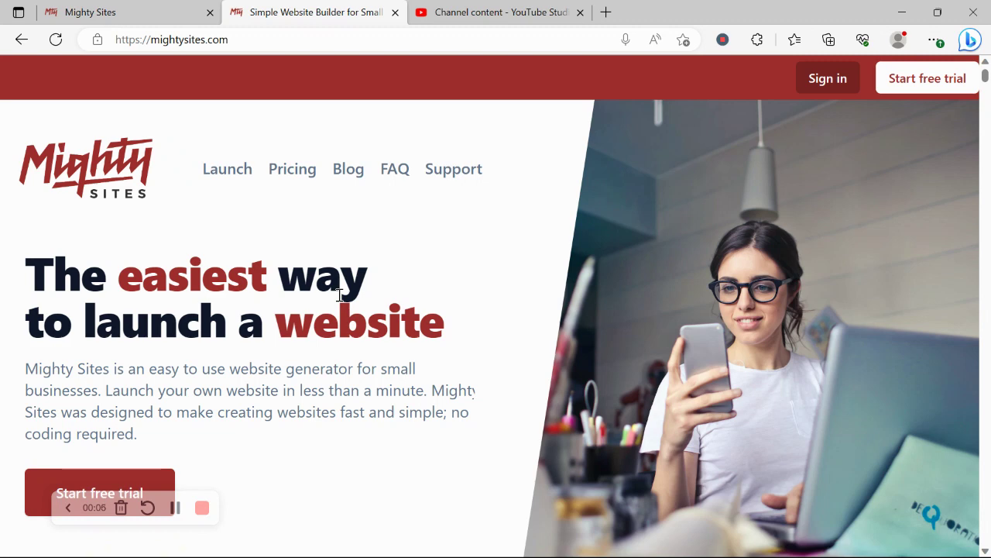
- Scroll down through the mightysites.com landing page to review the product
scroll(340, 294, down, 2)
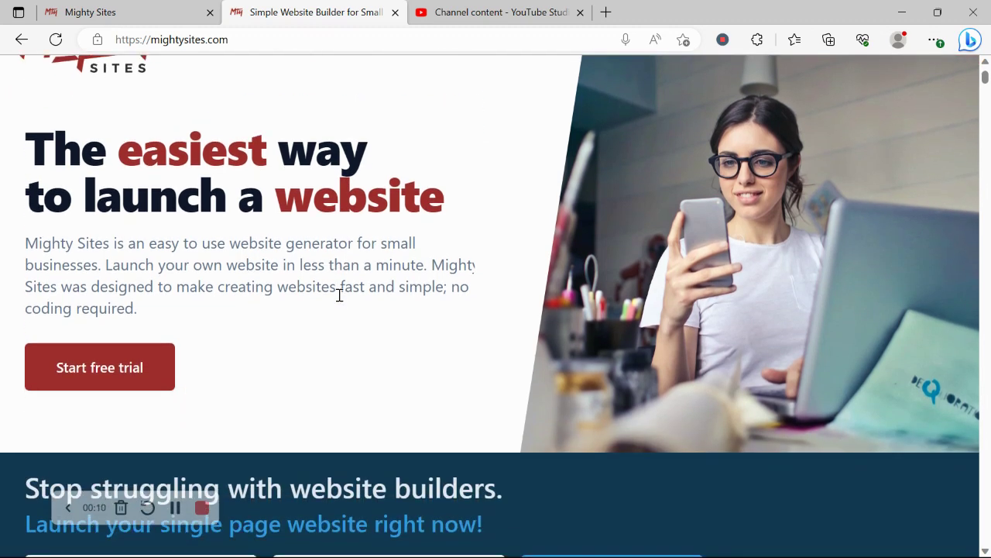
scroll(339, 294, down, 3)
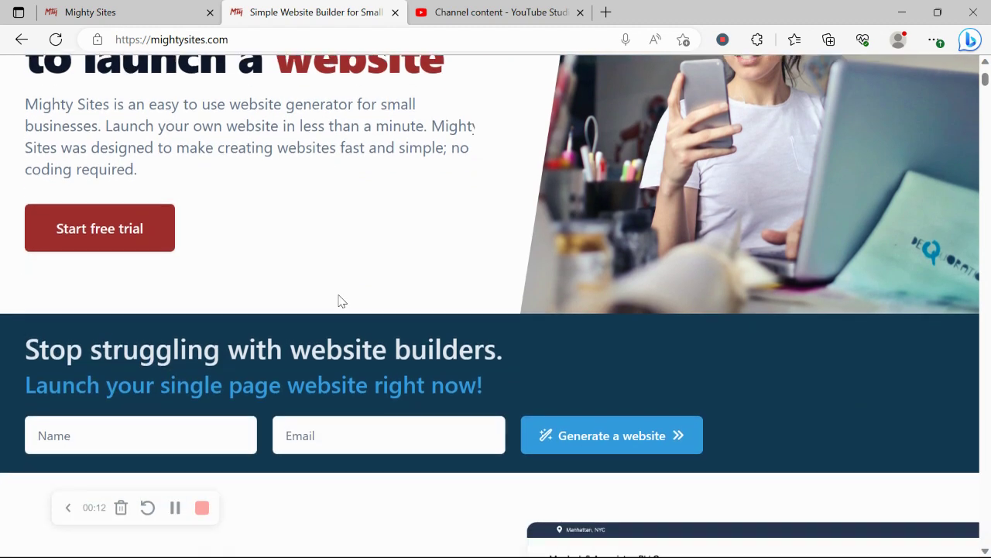
scroll(339, 294, down, 3)
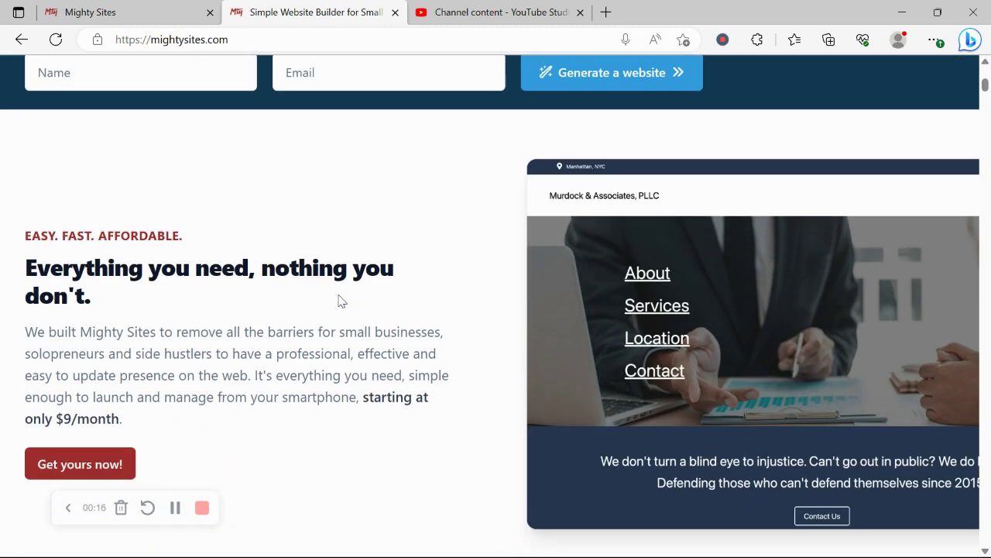
scroll(340, 301, down, 1)
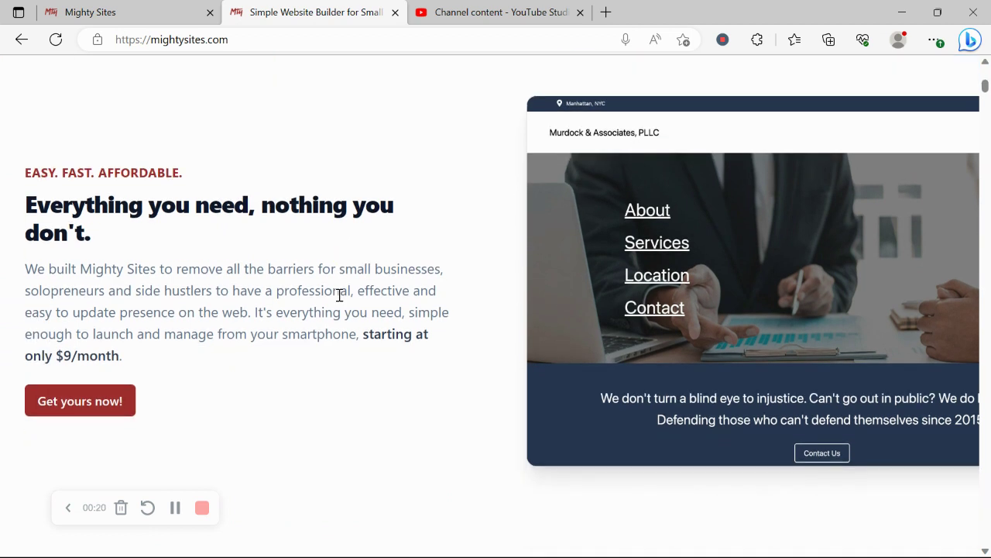
scroll(339, 294, down, 1)
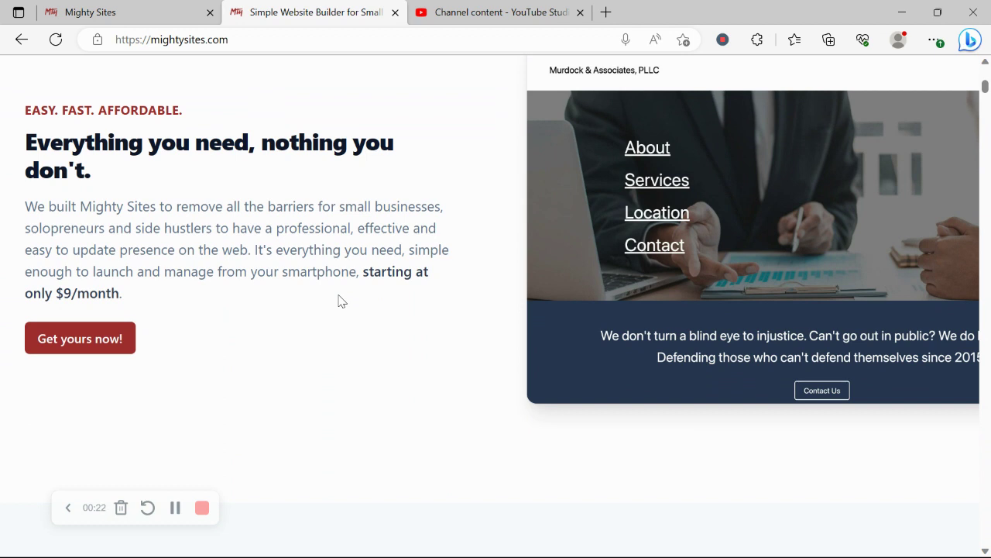
scroll(339, 300, down, 1)
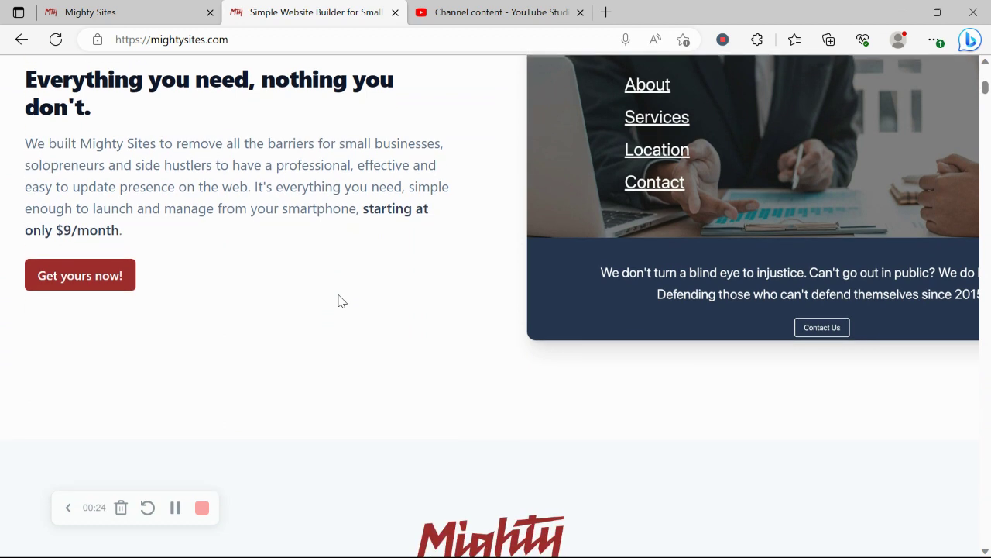
scroll(339, 301, down, 2)
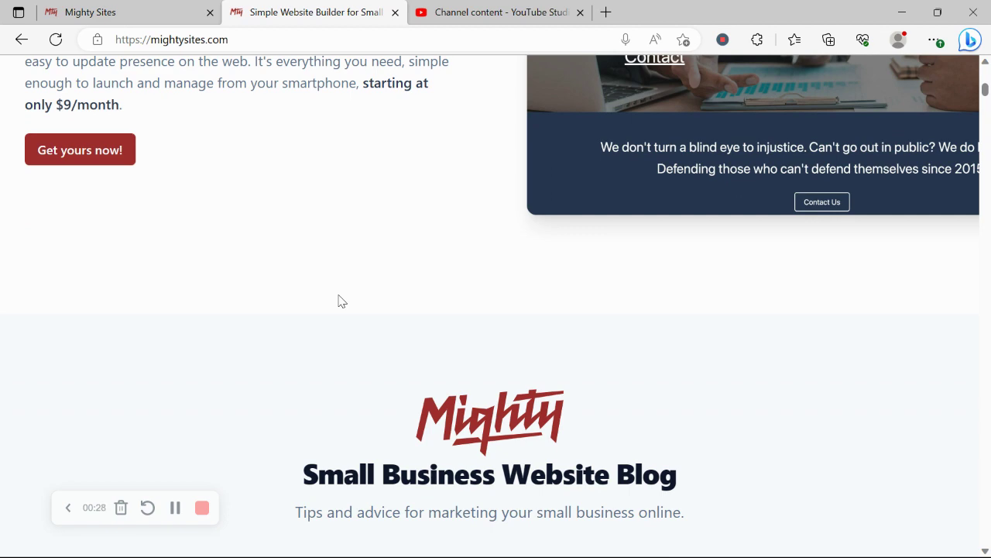
scroll(339, 301, up, 1)
scroll(339, 301, down, 3)
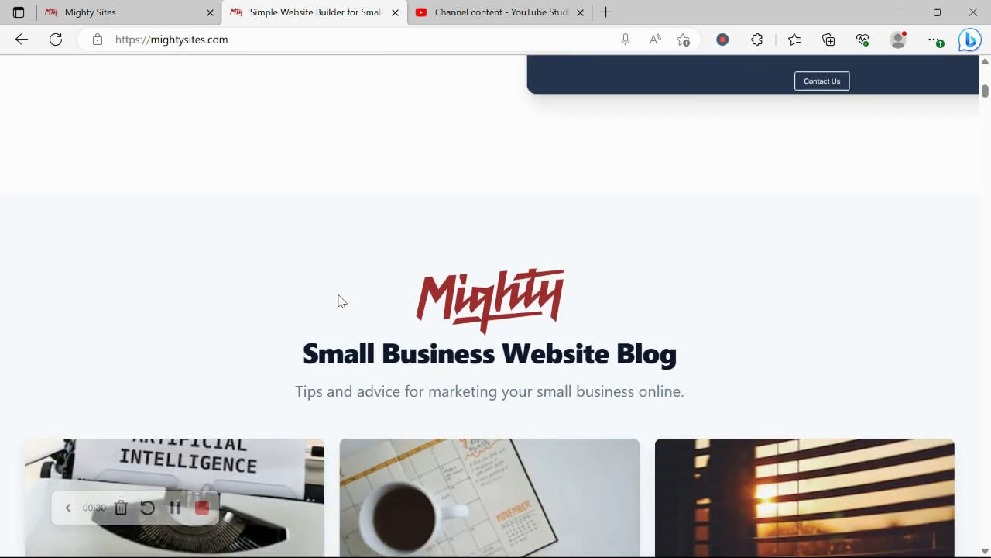
scroll(339, 301, down, 3)
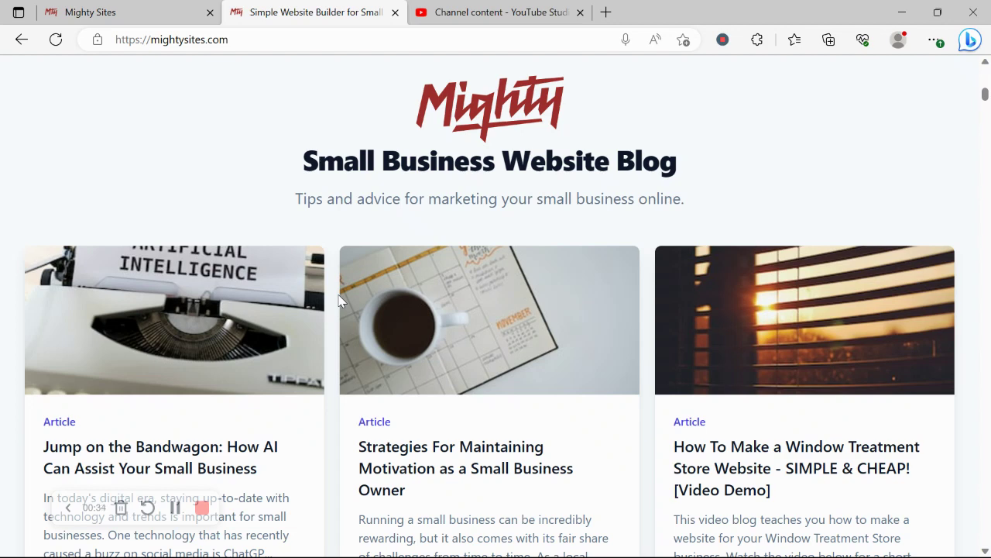
scroll(340, 300, down, 6)
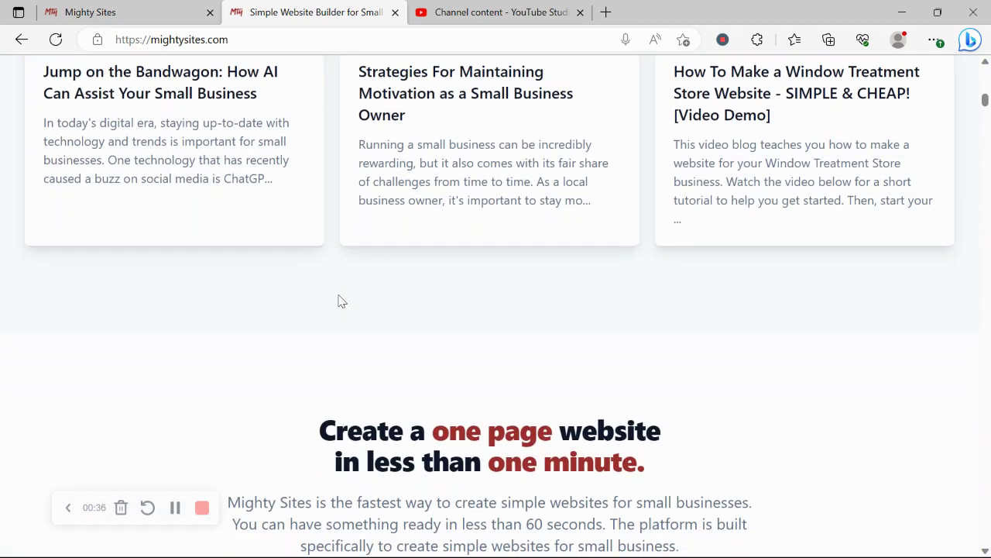
scroll(339, 301, down, 3)
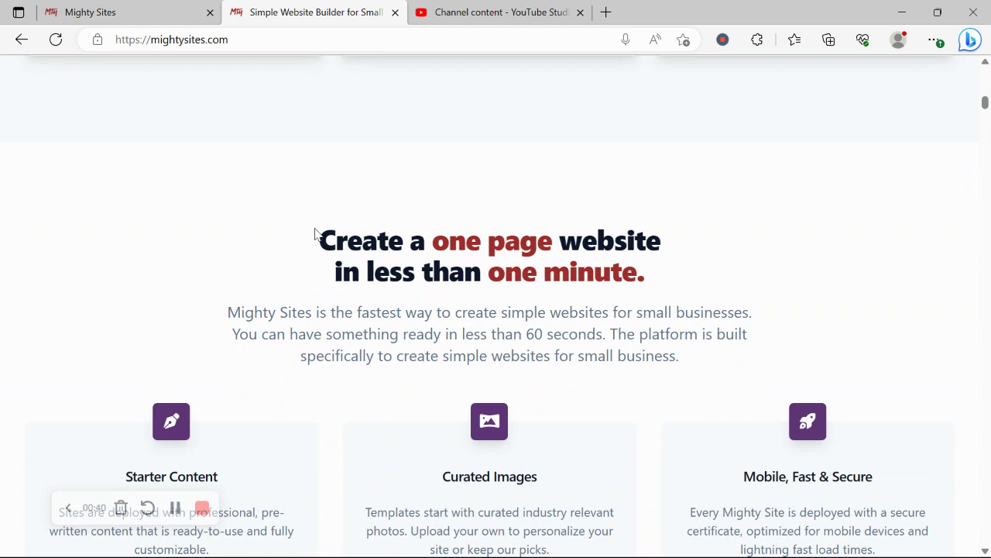
- Highlight the one page website and Instant templates headings, then clear each selection
drag(317, 235, 695, 279)
click(458, 324)
scroll(456, 329, down, 5)
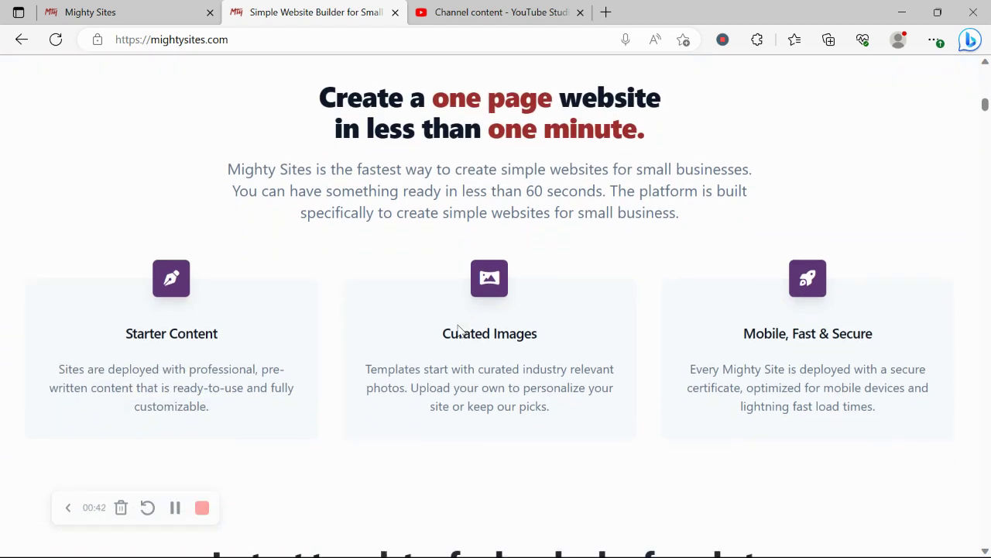
triple_click(508, 399)
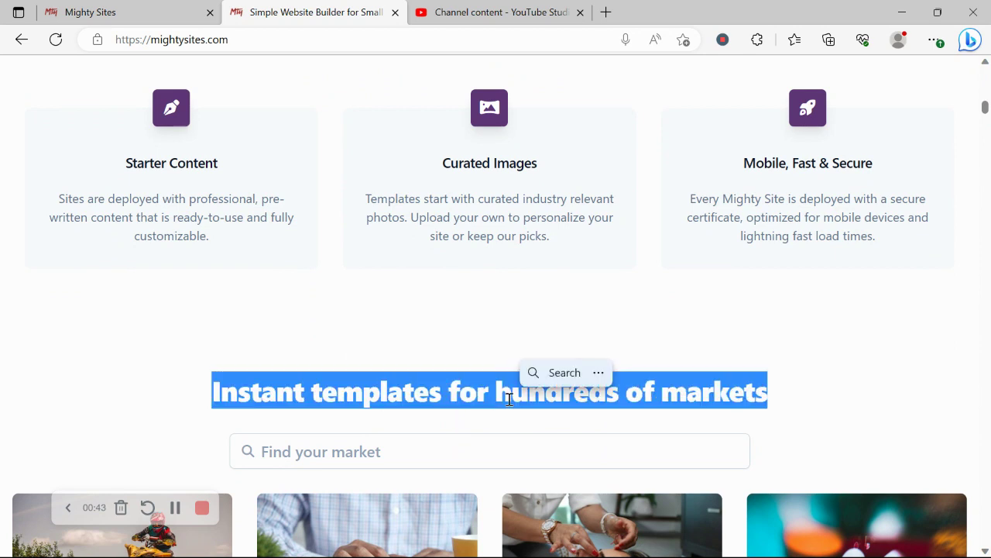
click(218, 339)
- Switch to the new-site template gallery and browse the market templates
click(186, 8)
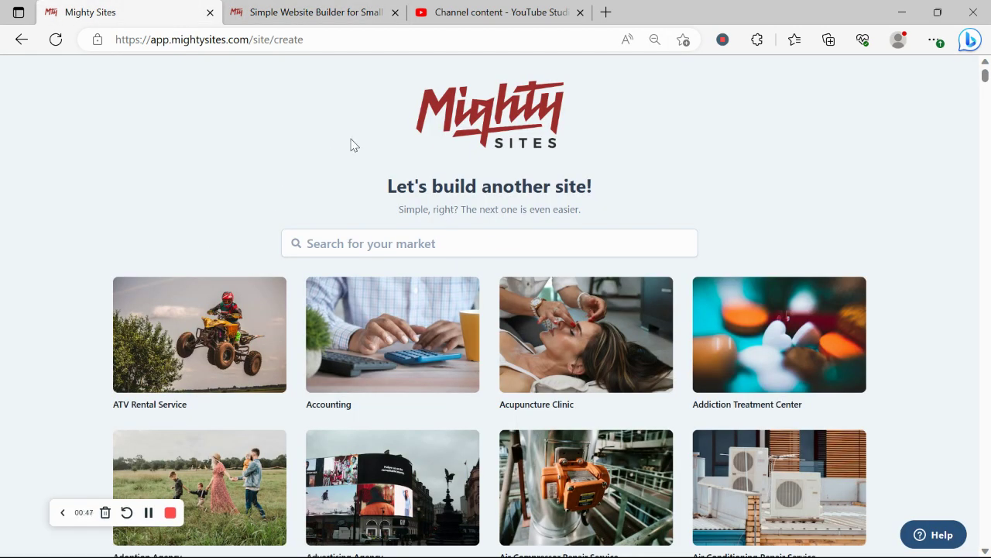
scroll(224, 214, down, 2)
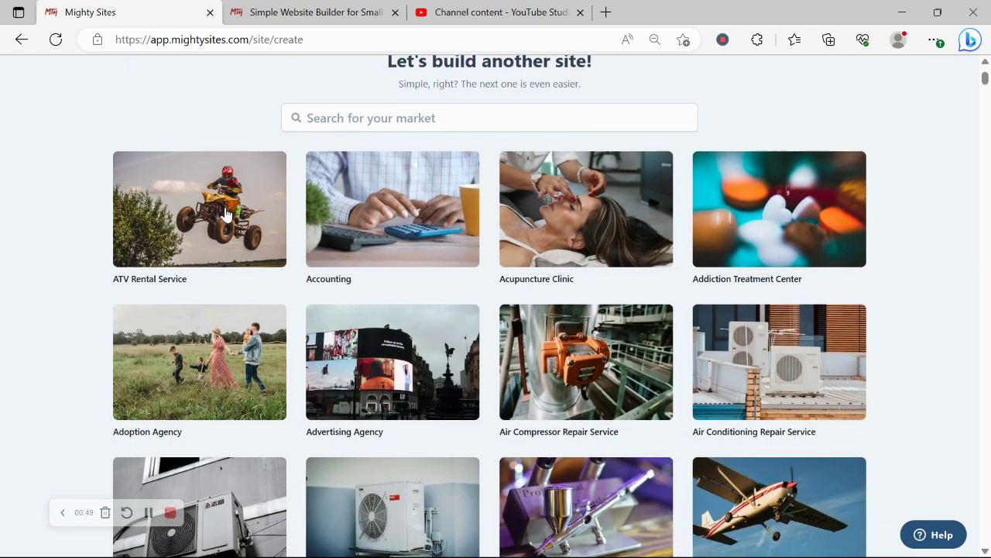
scroll(224, 213, down, 5)
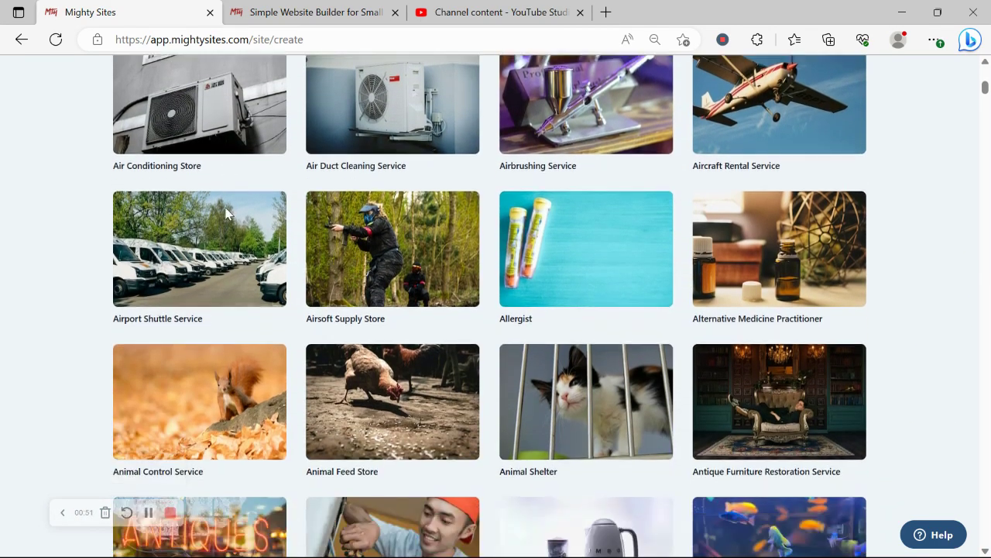
scroll(226, 213, down, 5)
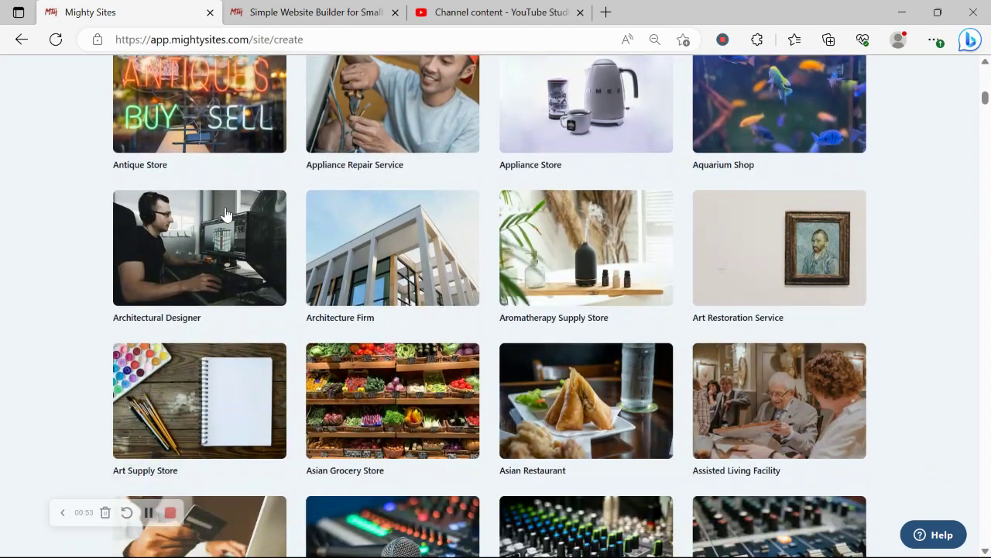
scroll(226, 213, up, 7)
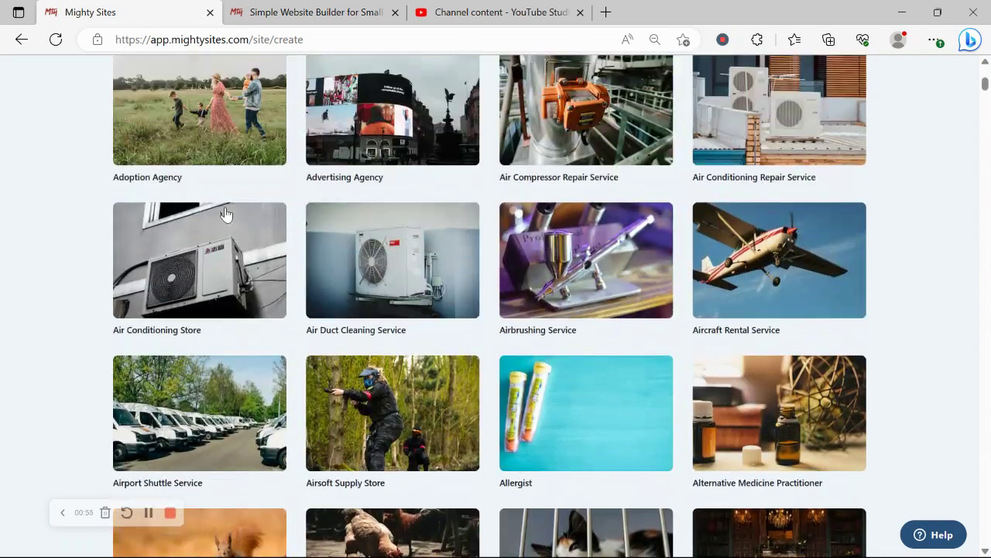
scroll(224, 213, up, 4)
- Search the templates for 'soccer' and start a site from the Soccer Club template
click(405, 243)
text(soccer)
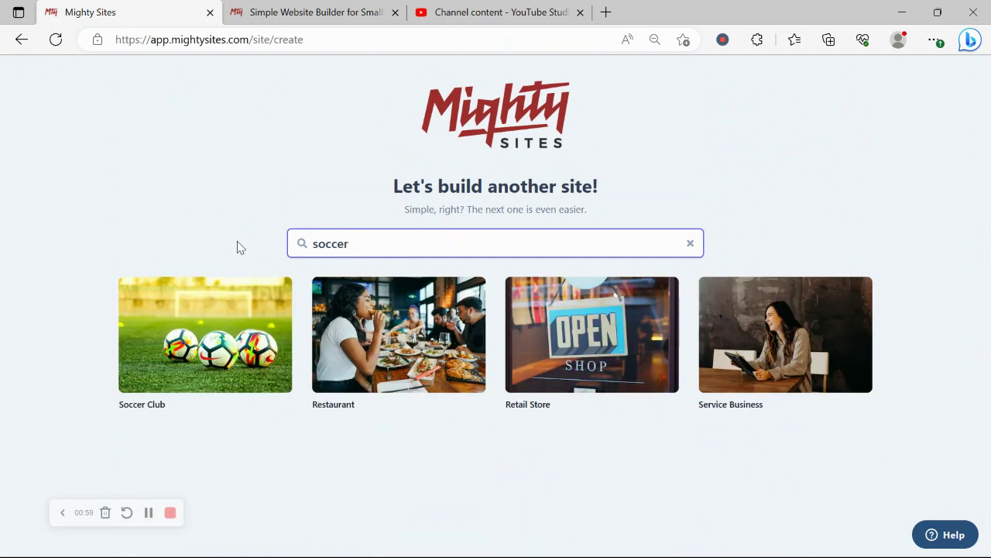
click(199, 365)
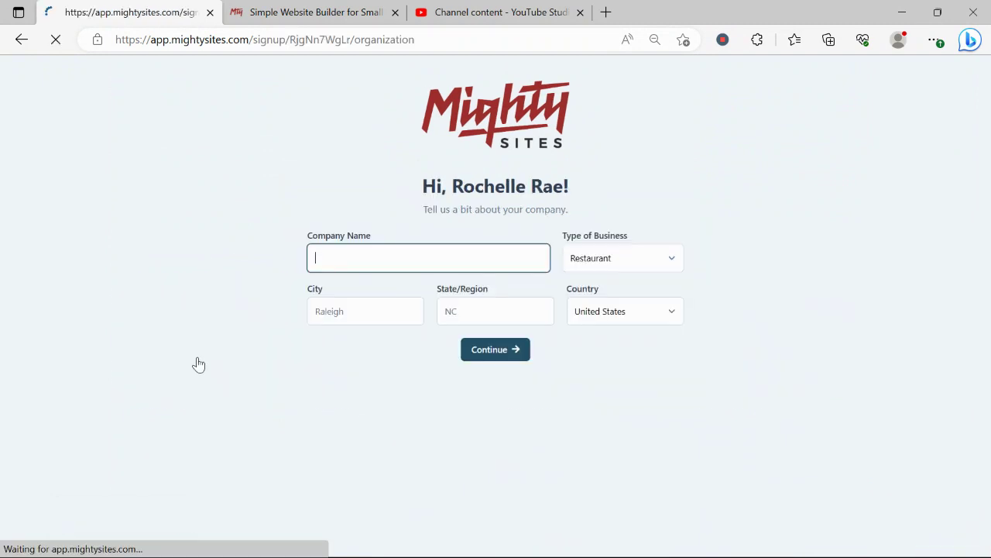
- Enter 'Bright Start Soccer Club' as the company name
text(Brig)
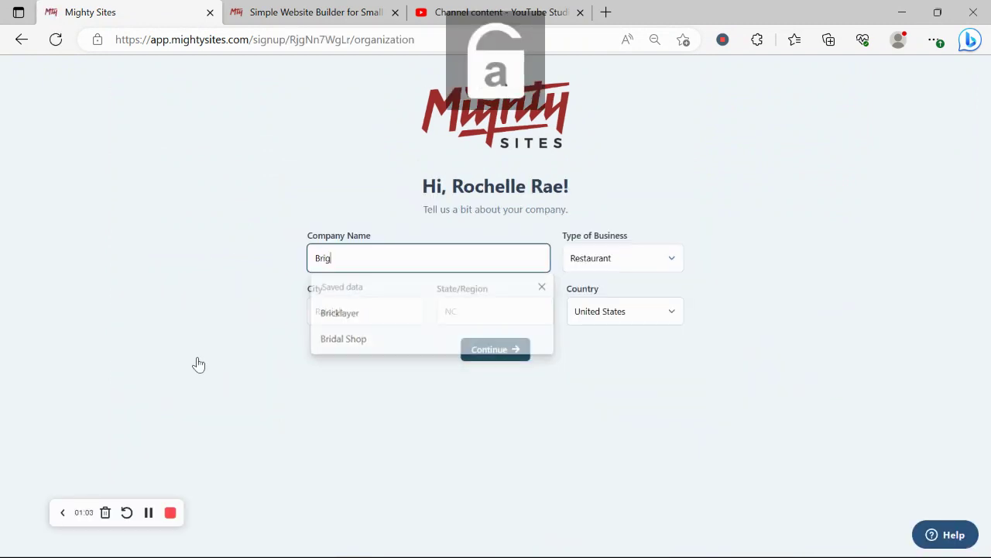
text(ht S)
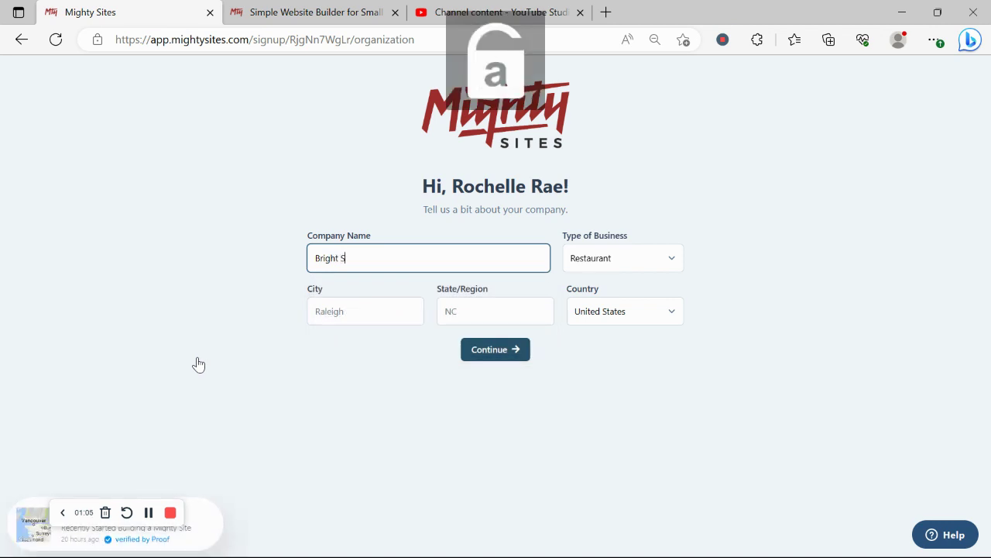
text(tart)
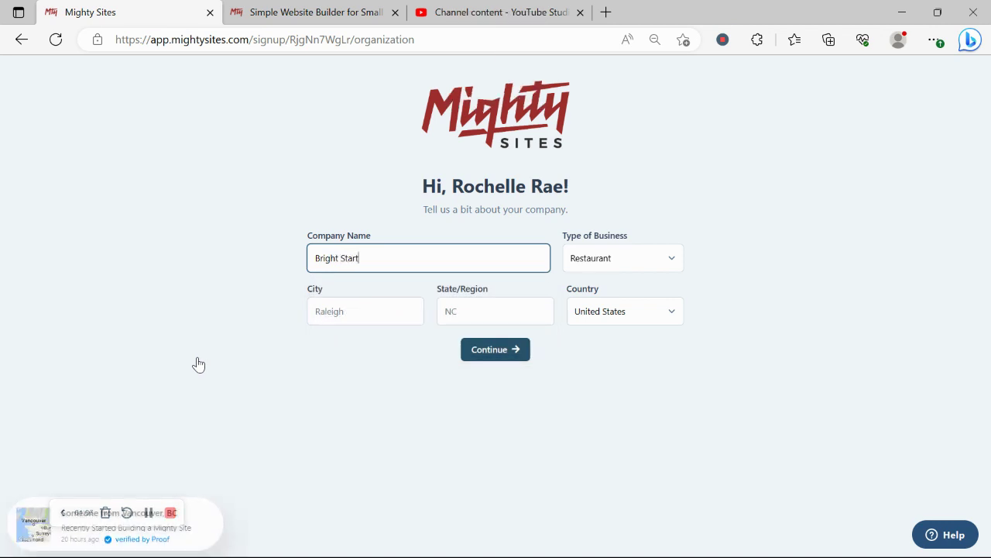
key(Caps_Lock)
text(S)
key(Caps_Lock)
text(occer)
key(Caps_Lock)
text(C)
key(Caps_Lock)
text(klub)
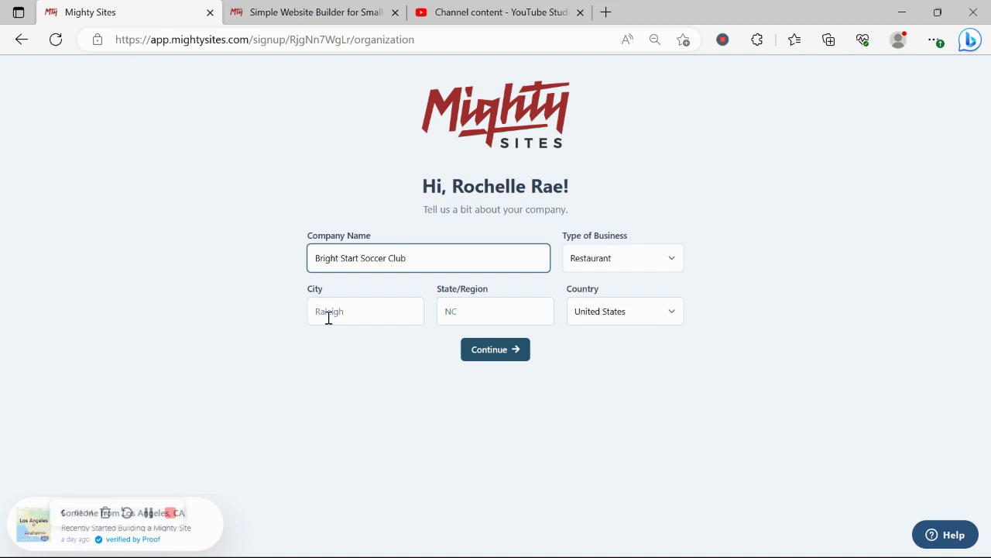
- Fill in Denver as the city and Colorado as the state
click(354, 312)
key(Caps_Lock)
text(D)
key(Caps_Lock)
text(enver)
click(455, 318)
key(Caps_Lock)
text(C)
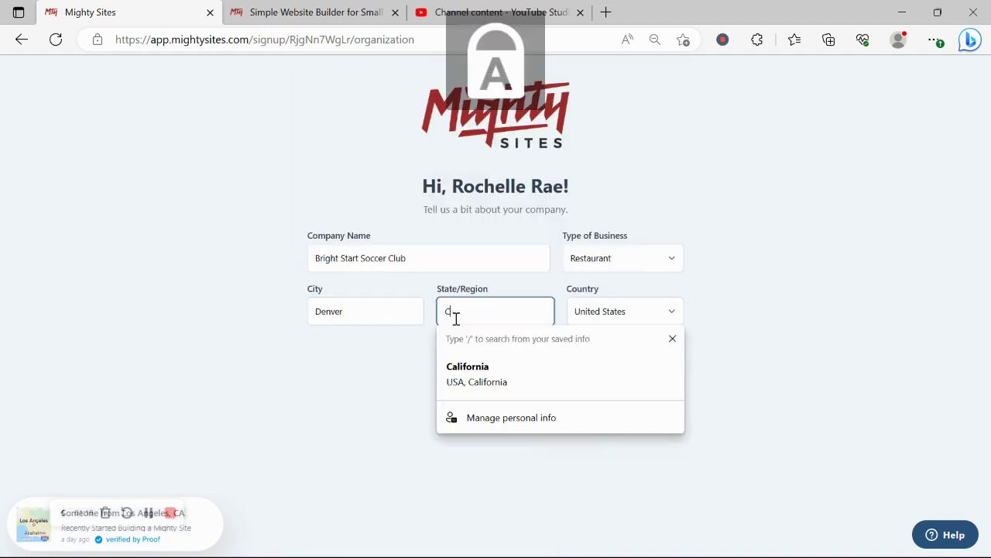
key(Caps_Lock)
text(olorado)
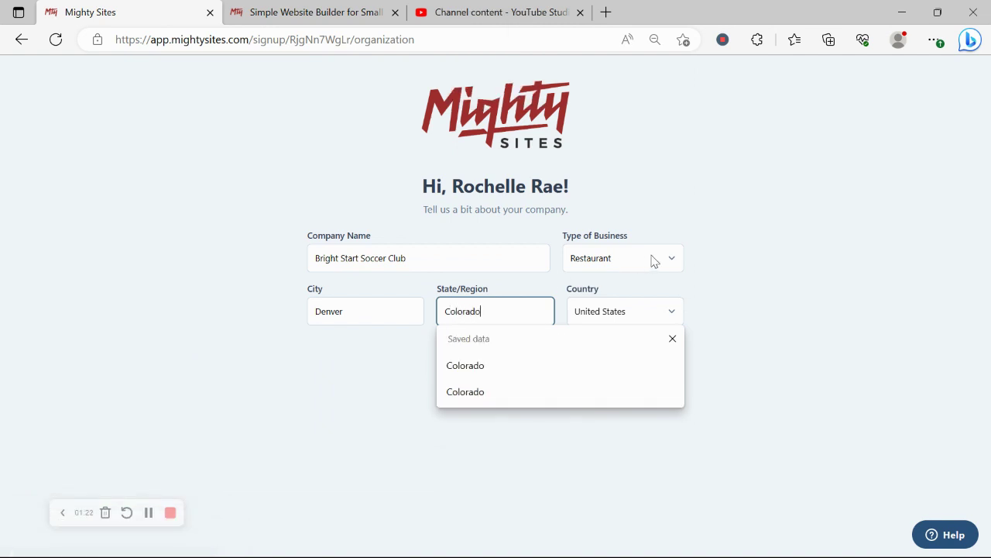
- Set the business type to Service and submit the company details
click(653, 259)
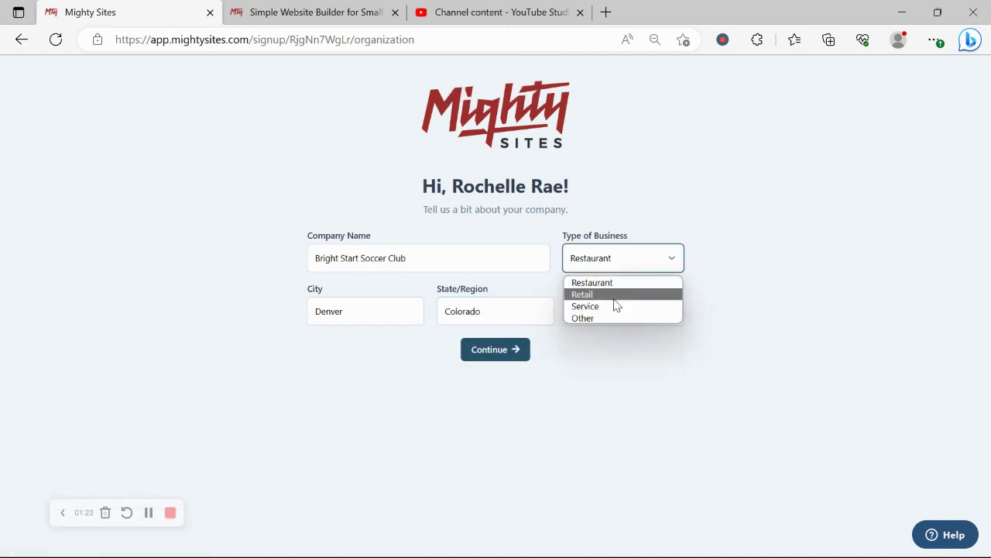
click(620, 307)
click(507, 348)
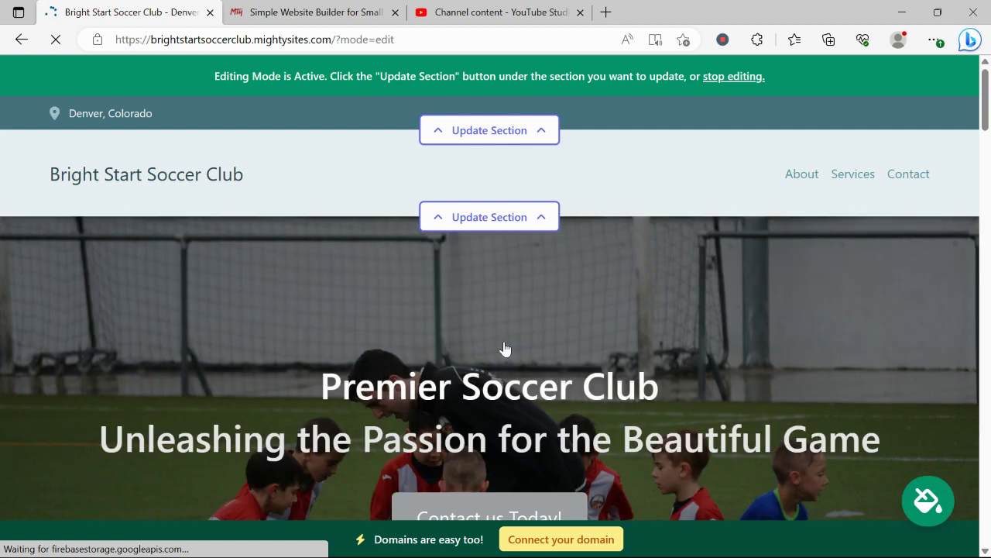
scroll(504, 348, down, 3)
drag(319, 200, 881, 244)
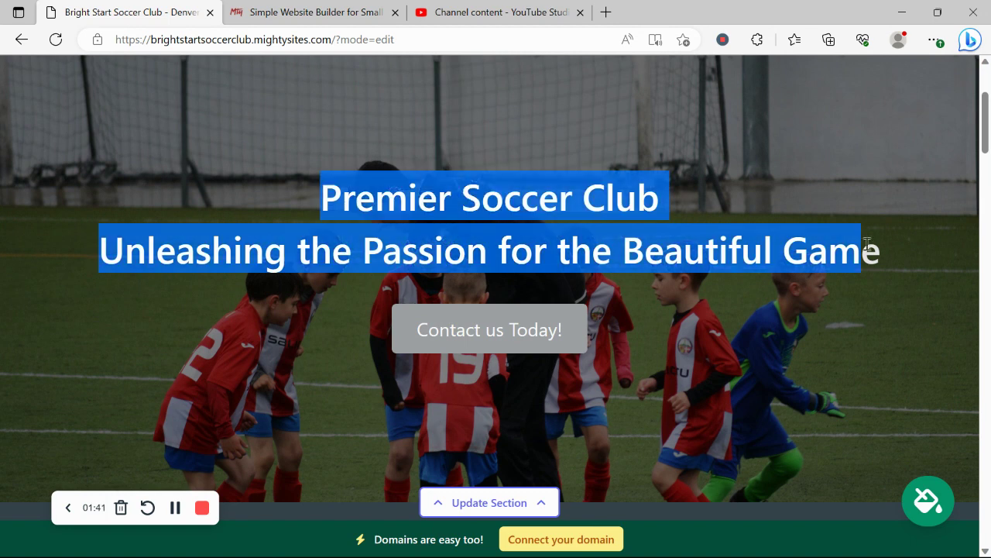
click(224, 304)
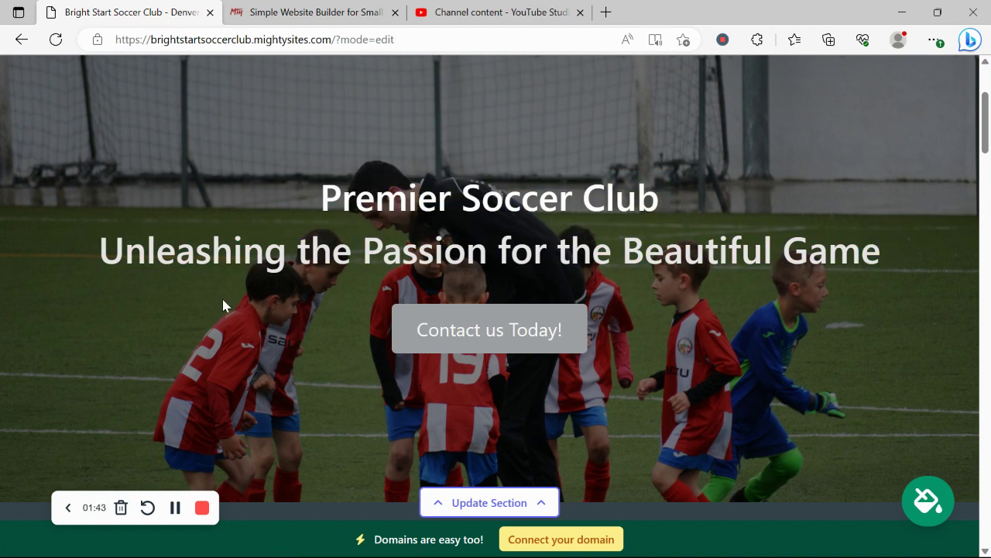
scroll(223, 305, down, 8)
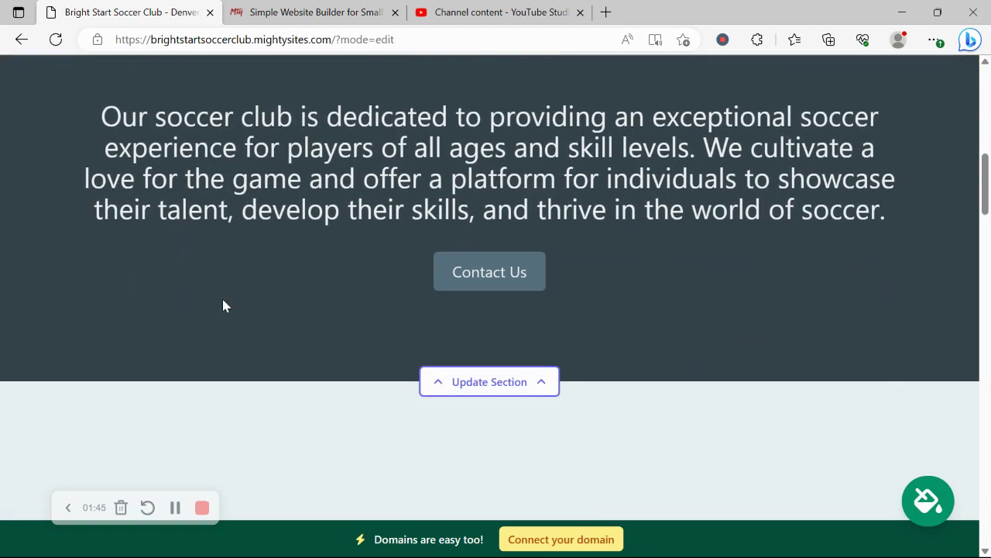
scroll(223, 305, down, 6)
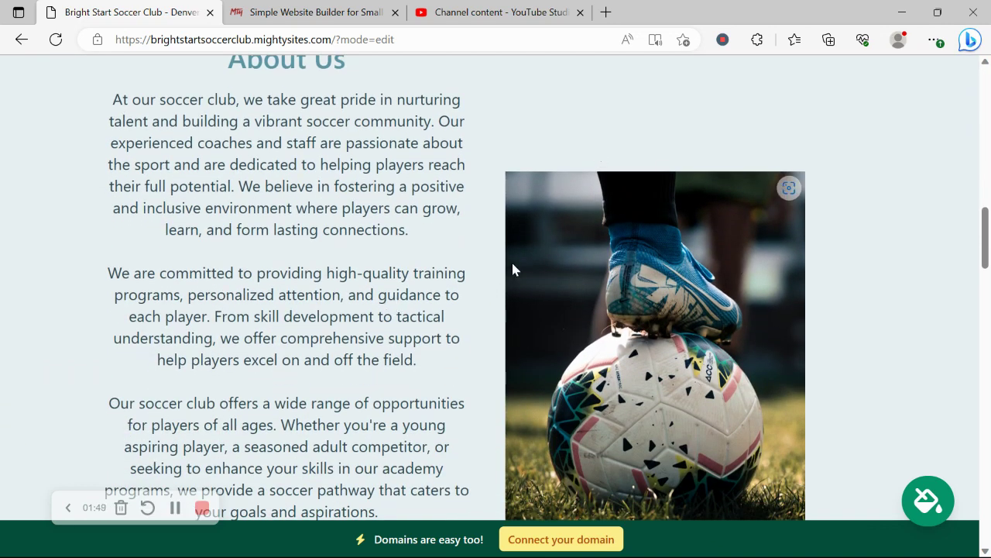
scroll(513, 268, down, 3)
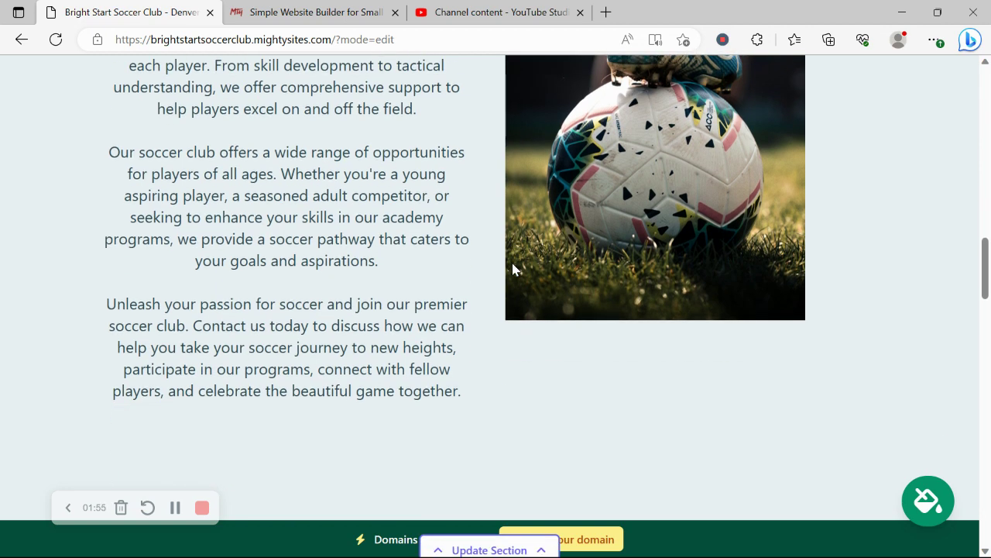
scroll(512, 268, down, 1)
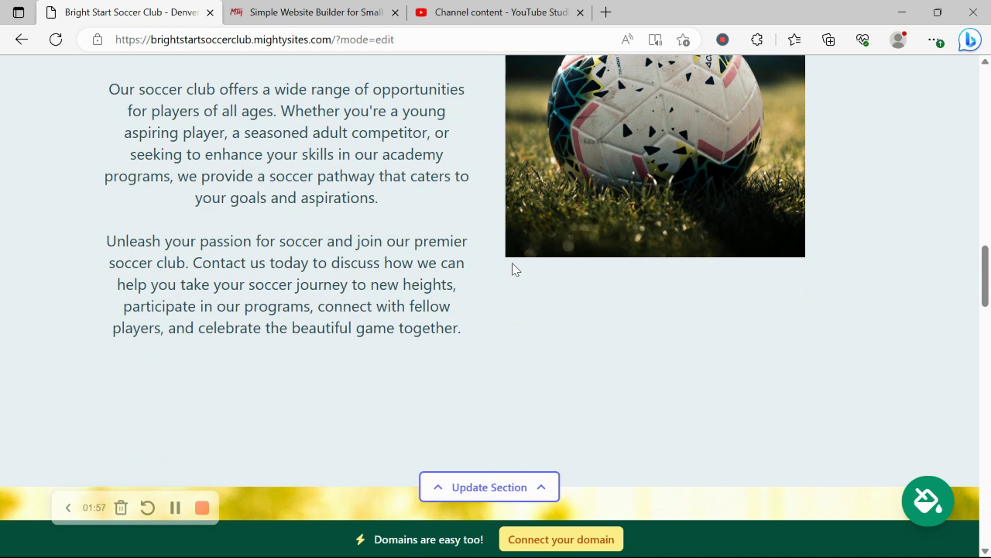
scroll(512, 264, down, 5)
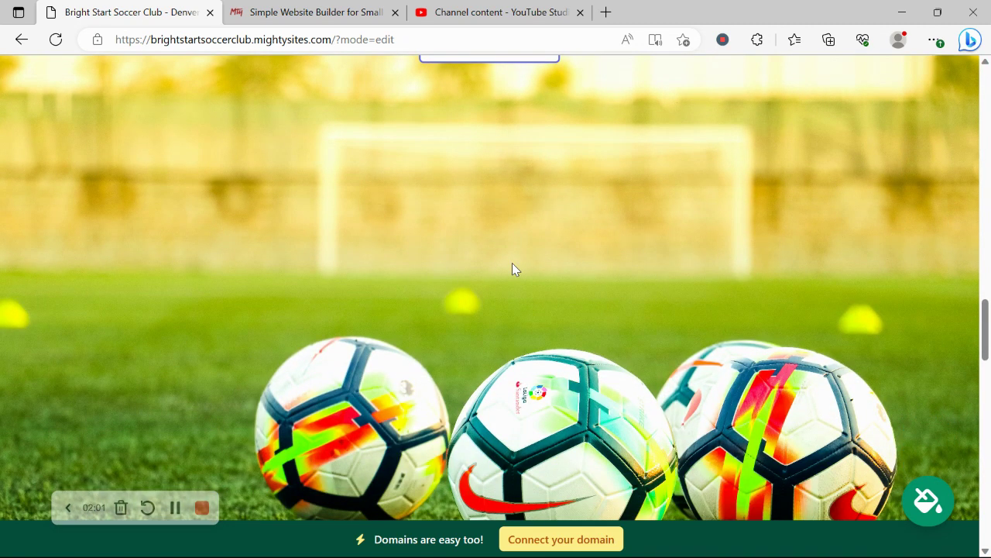
scroll(512, 268, down, 4)
scroll(512, 268, down, 3)
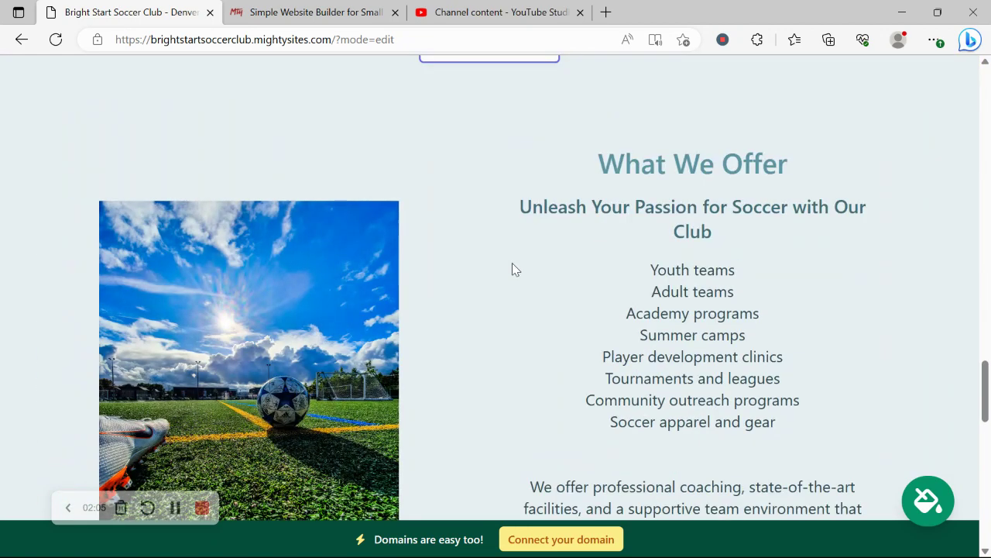
scroll(512, 269, down, 1)
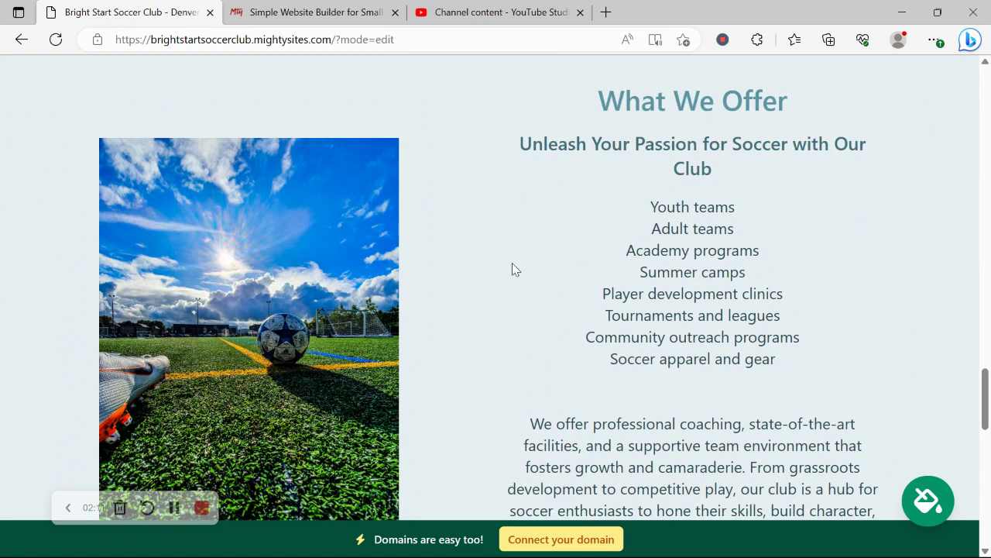
scroll(512, 268, down, 4)
scroll(512, 268, down, 5)
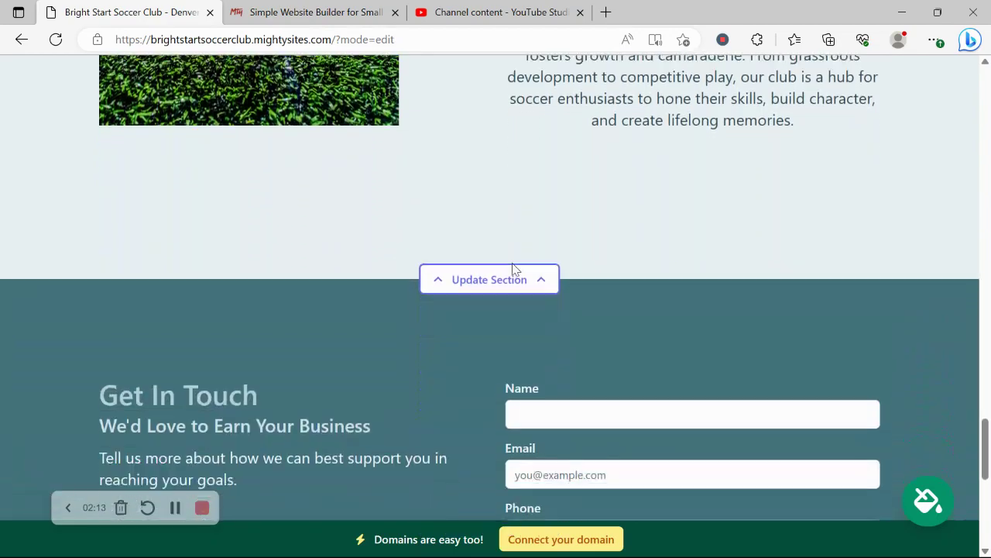
scroll(511, 264, up, 7)
scroll(512, 269, up, 15)
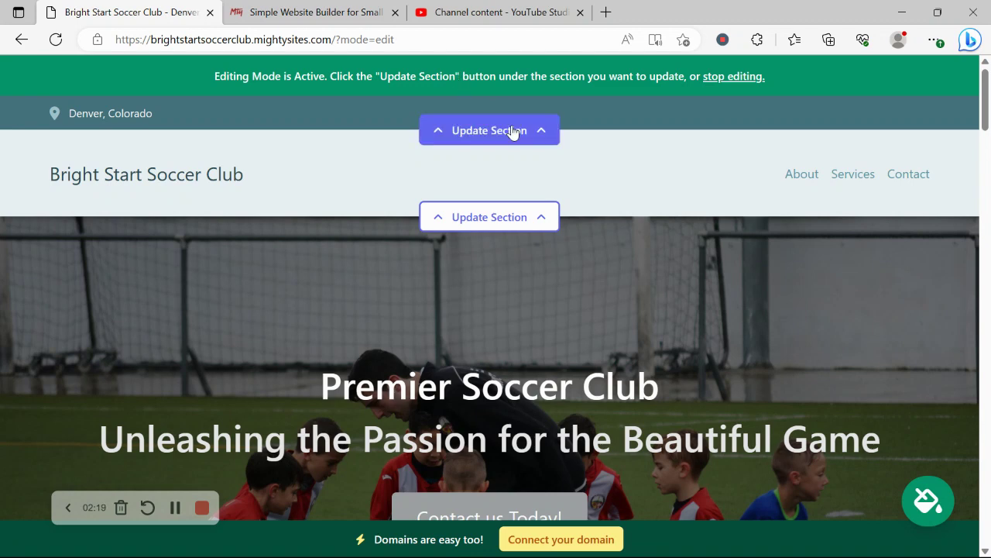
- Enter the club's organization email in the top-bar contact editor and show it on the site
click(512, 134)
click(498, 254)
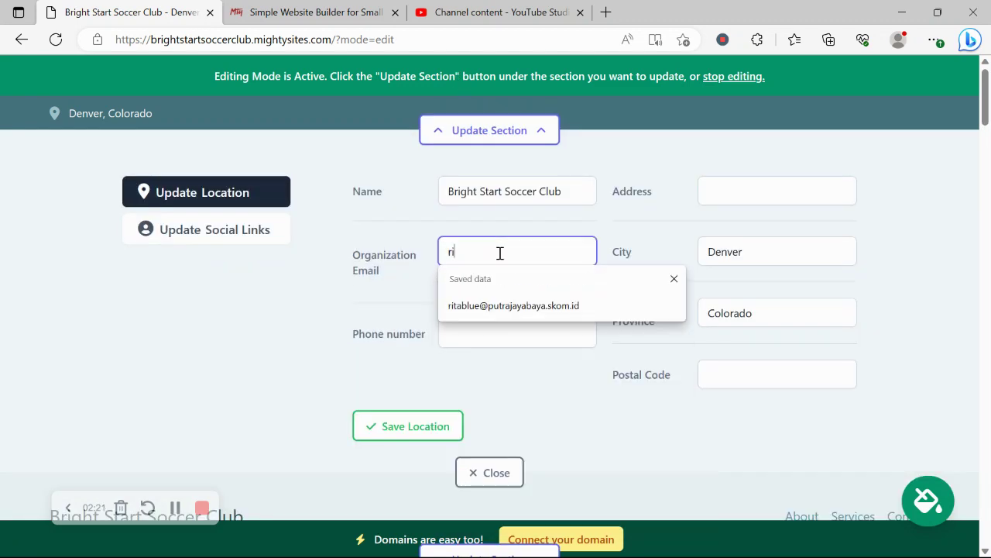
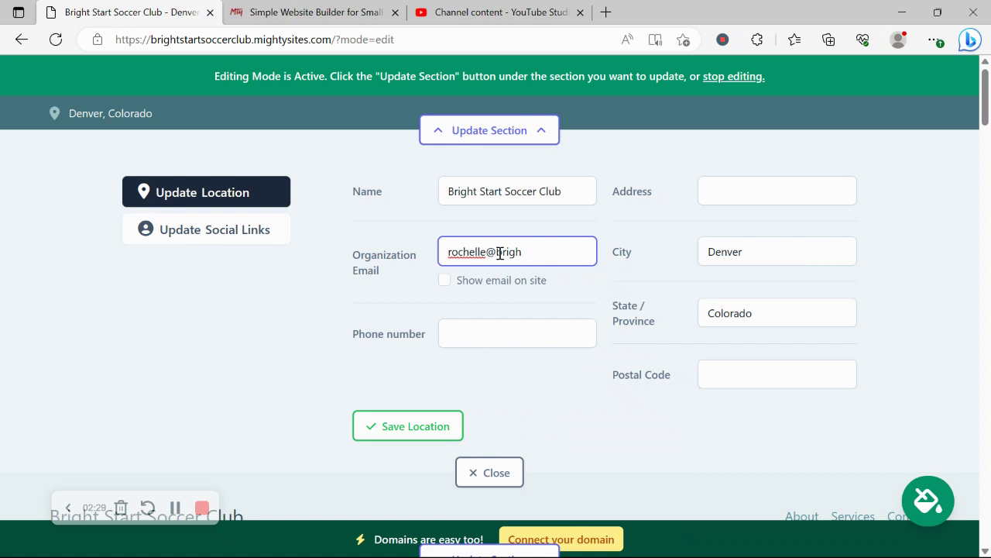
click(444, 280)
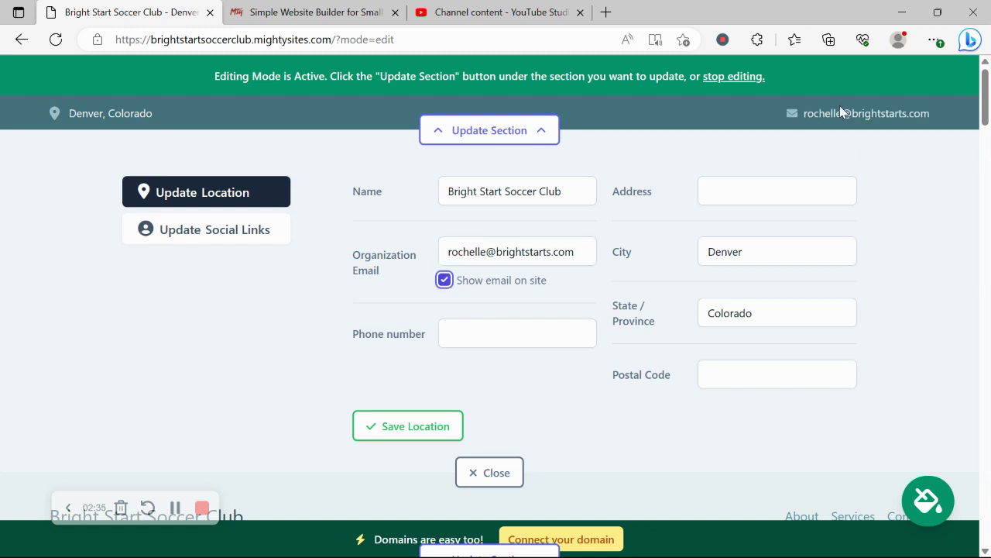
- Add the club's phone number, fill the street address and postal code from saved info, and save
click(536, 337)
text(456-)
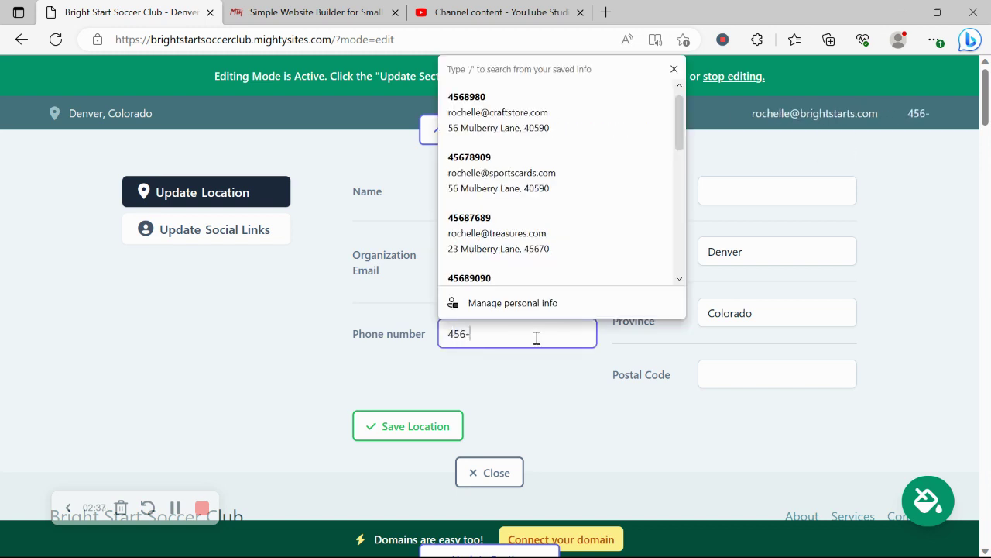
text(8909)
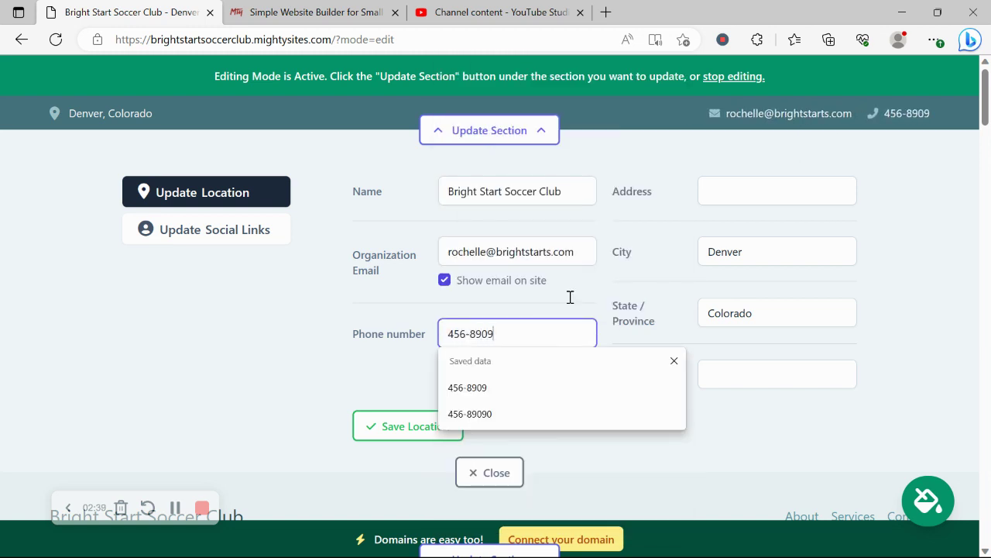
click(764, 181)
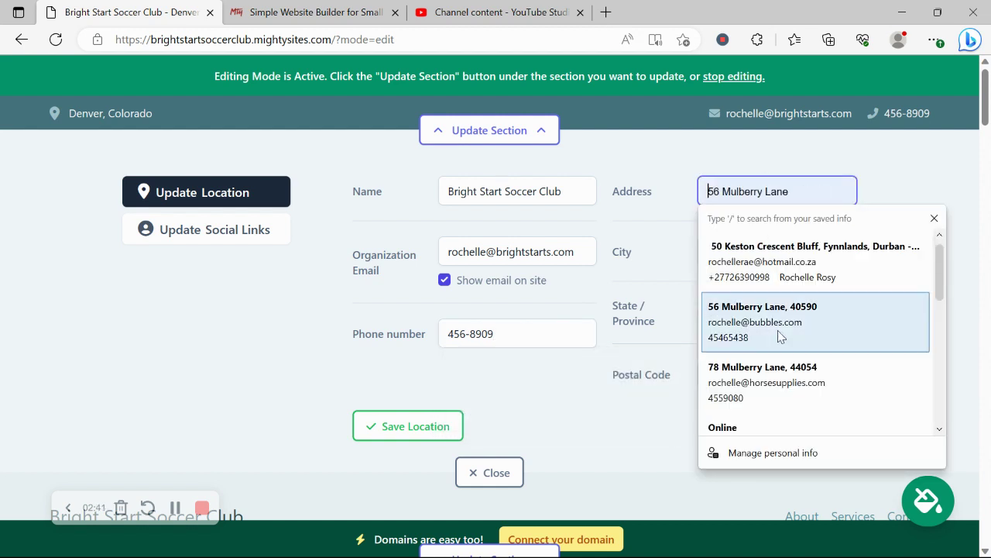
click(785, 376)
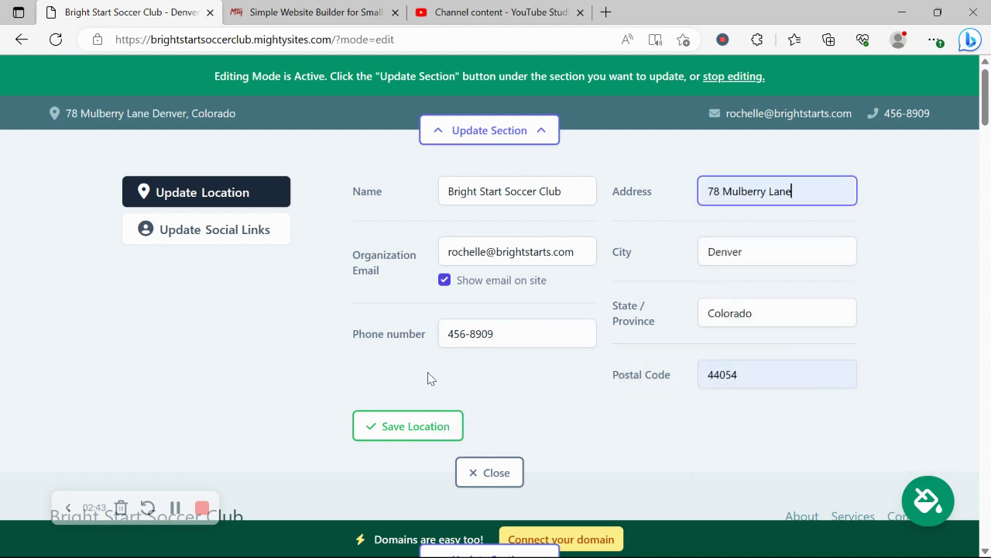
click(416, 426)
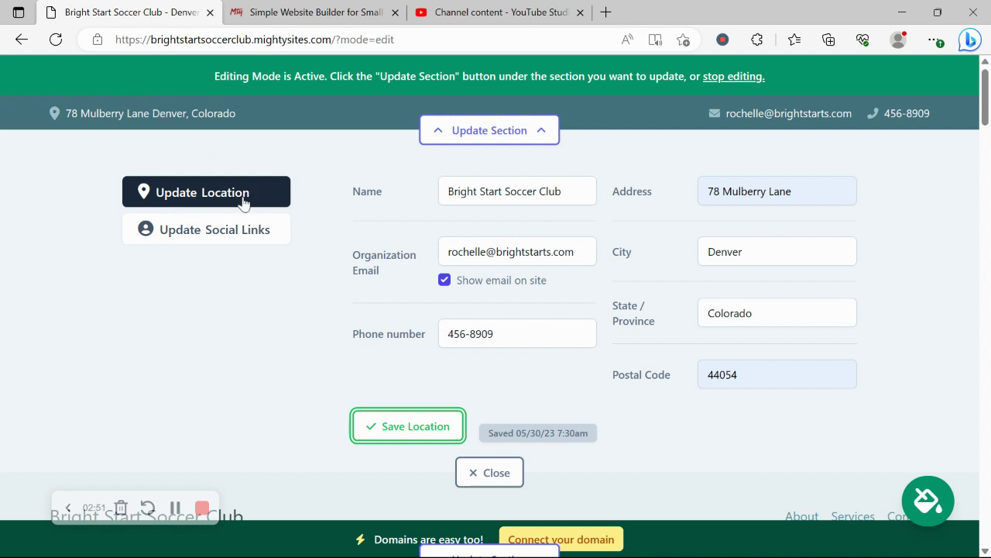
- Save Instagram handle 'mightysites' and Twitter handle 'mightysitesusa' as the site's social links
click(239, 228)
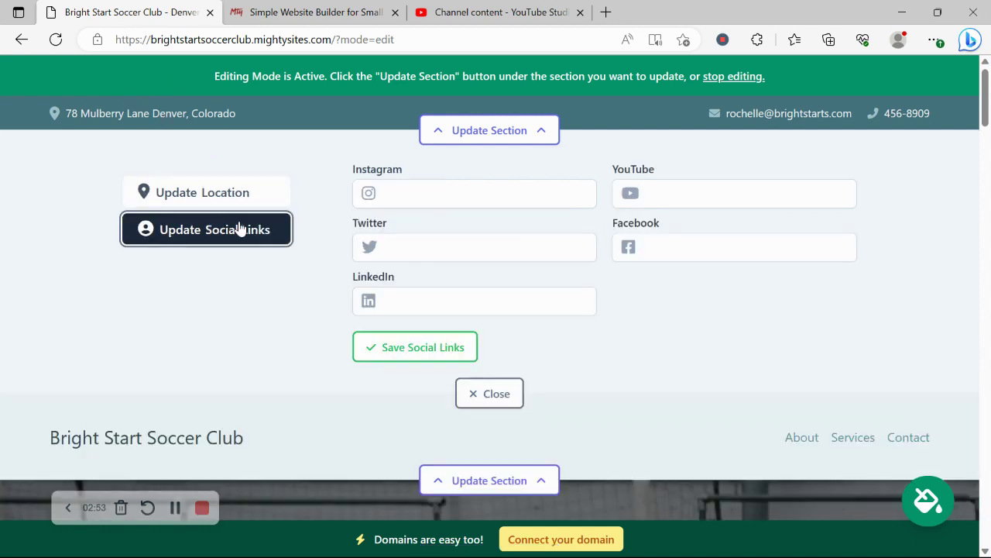
click(418, 196)
text(mig)
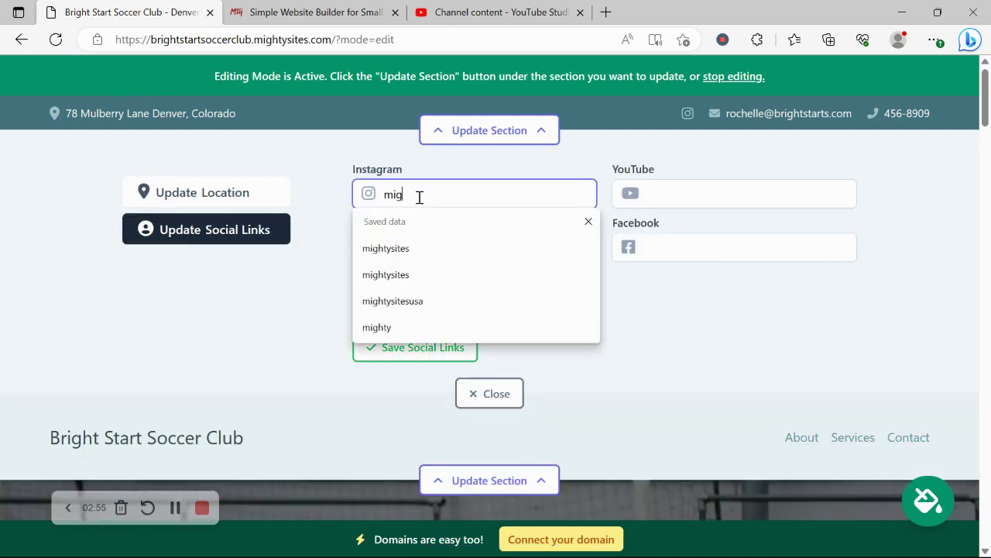
text(htysites)
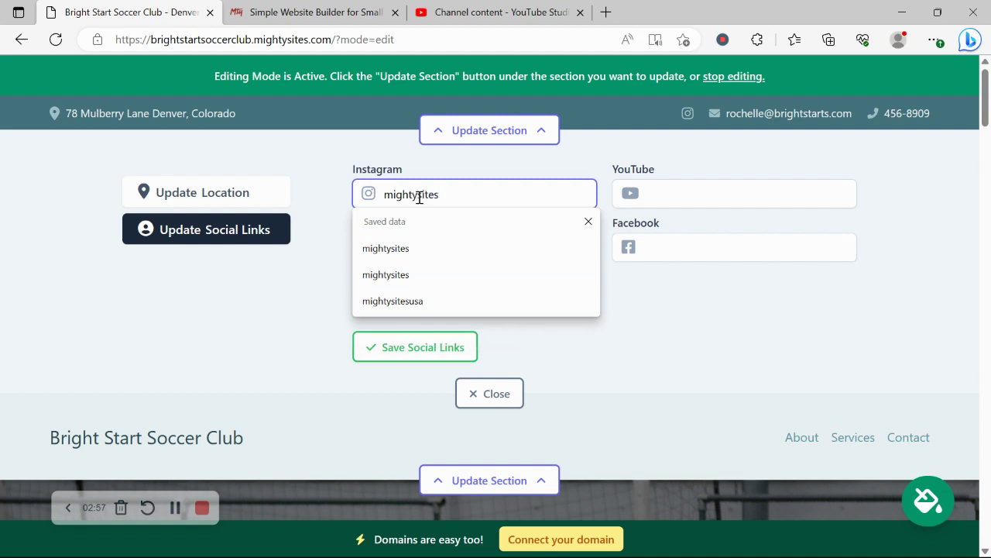
click(322, 276)
click(402, 248)
text(mighty)
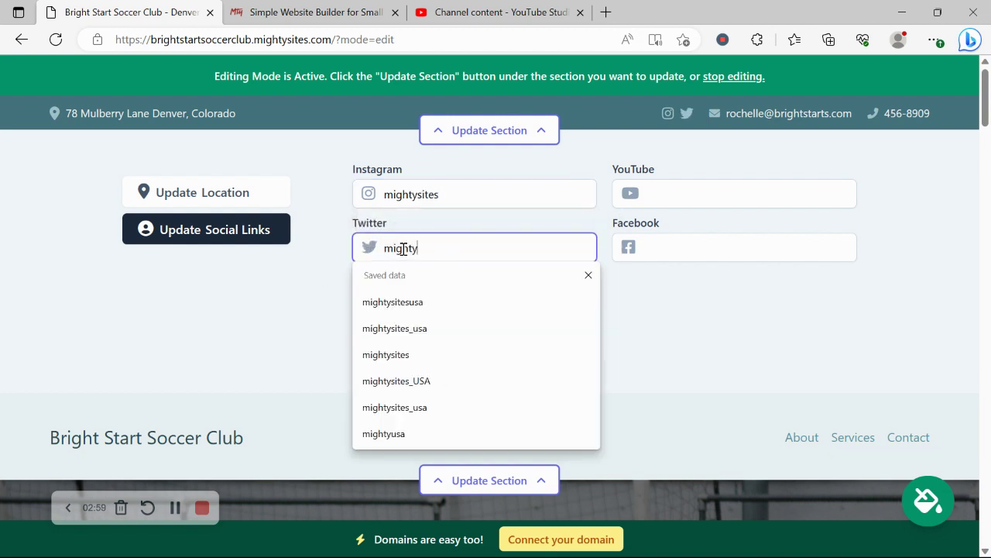
text(sitesu)
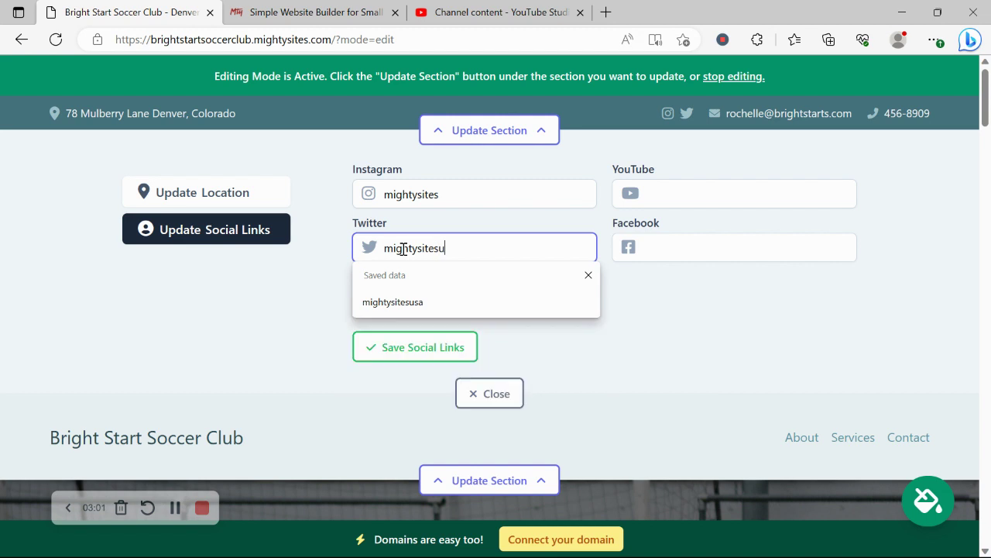
text(sa)
click(443, 348)
click(483, 391)
- Upload the Mighty Sites logo file as the header logo, save it, and make it bigger
click(469, 222)
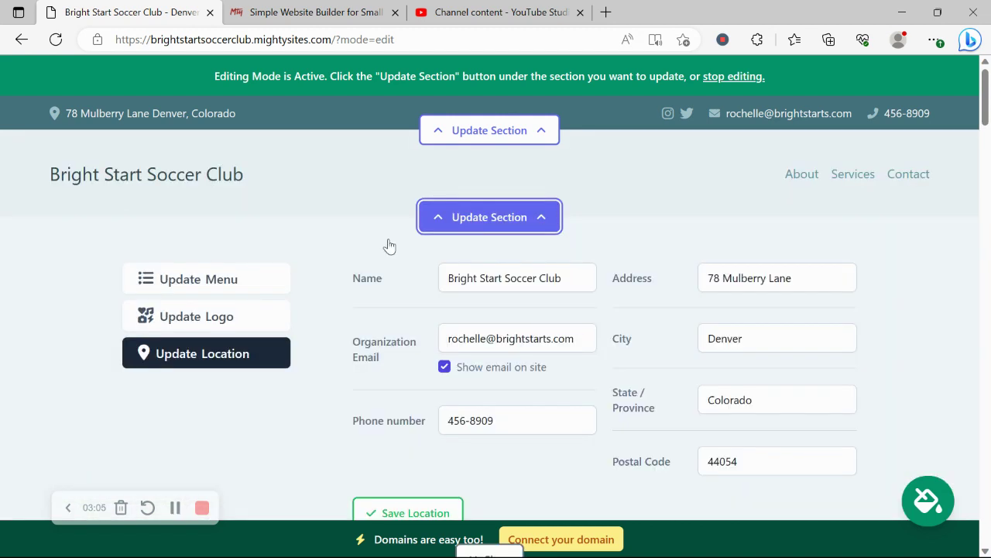
click(254, 323)
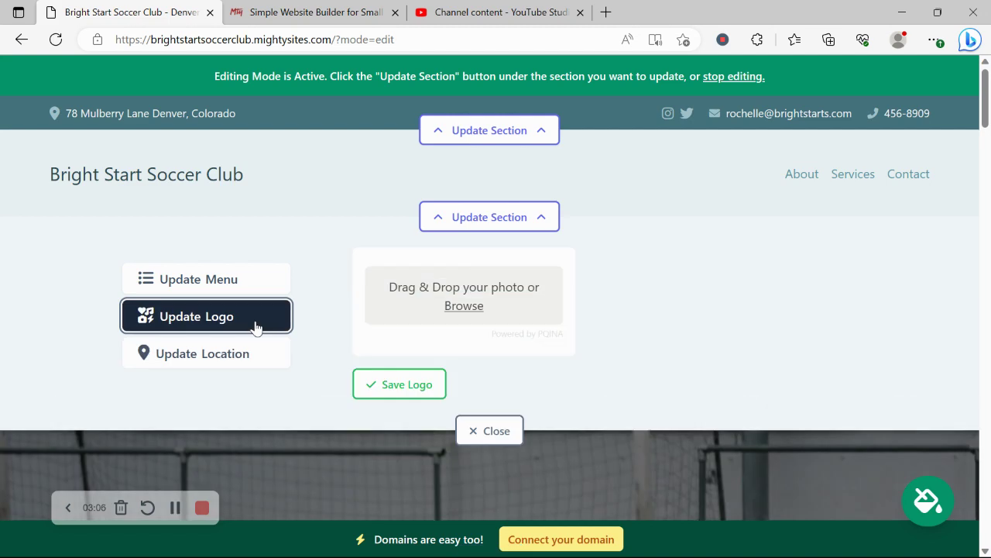
click(464, 307)
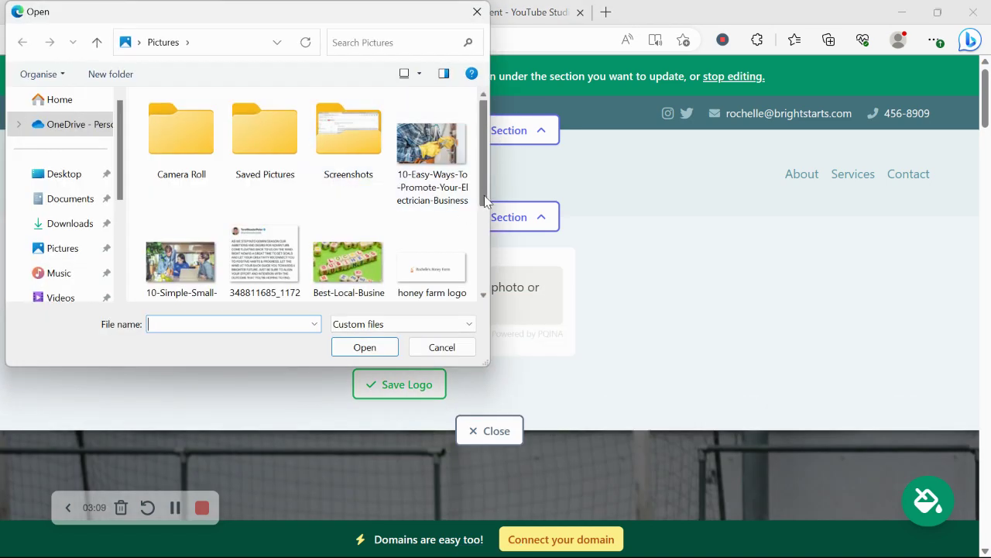
drag(485, 200, 488, 288)
double_click(263, 259)
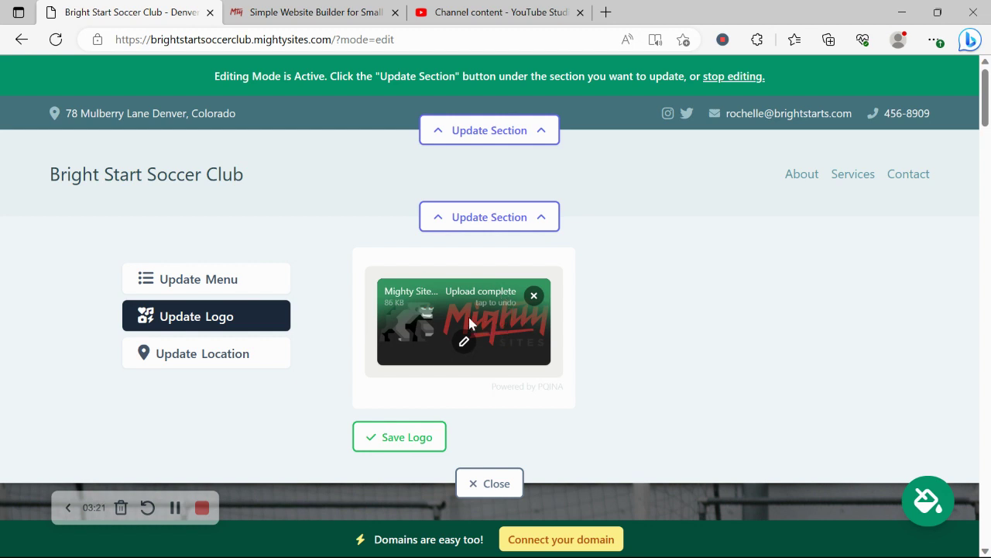
click(412, 436)
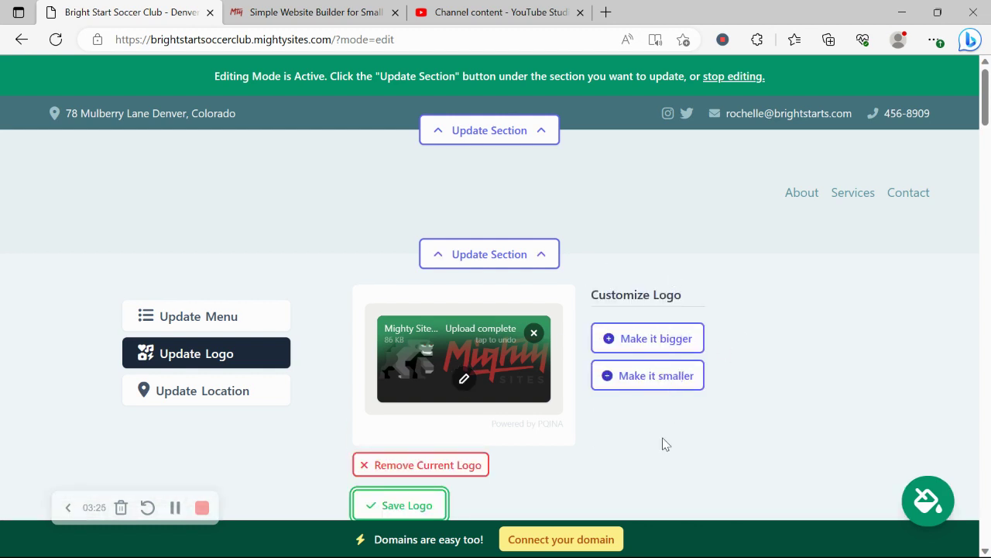
click(648, 339)
- Preview the maroon-and-pink theme, then apply and save the bright blue colour theme
click(474, 452)
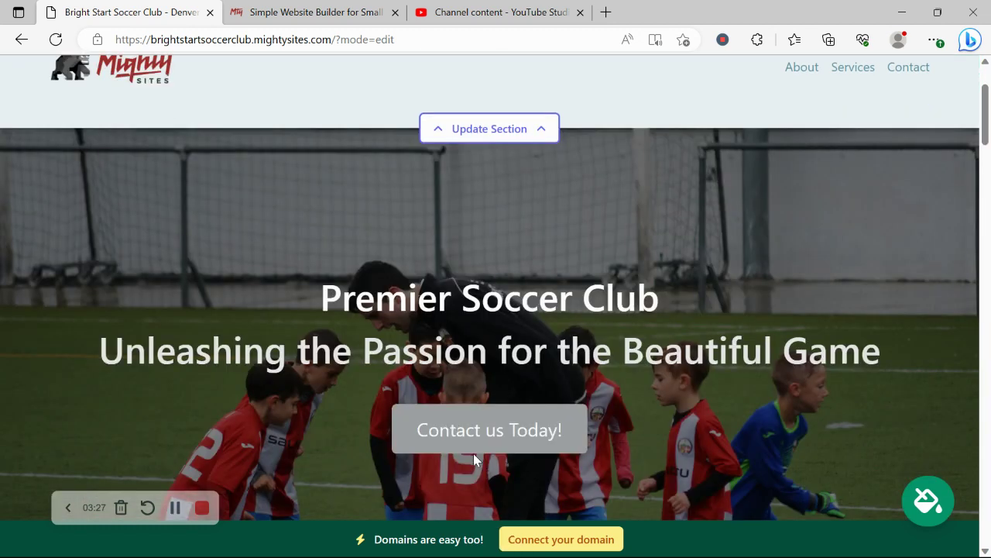
scroll(169, 149, down, 7)
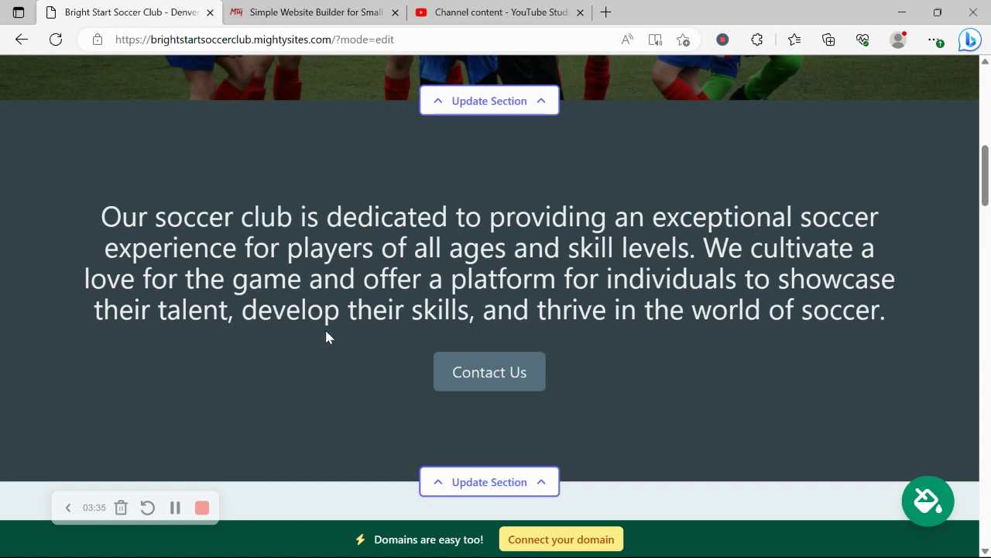
click(932, 496)
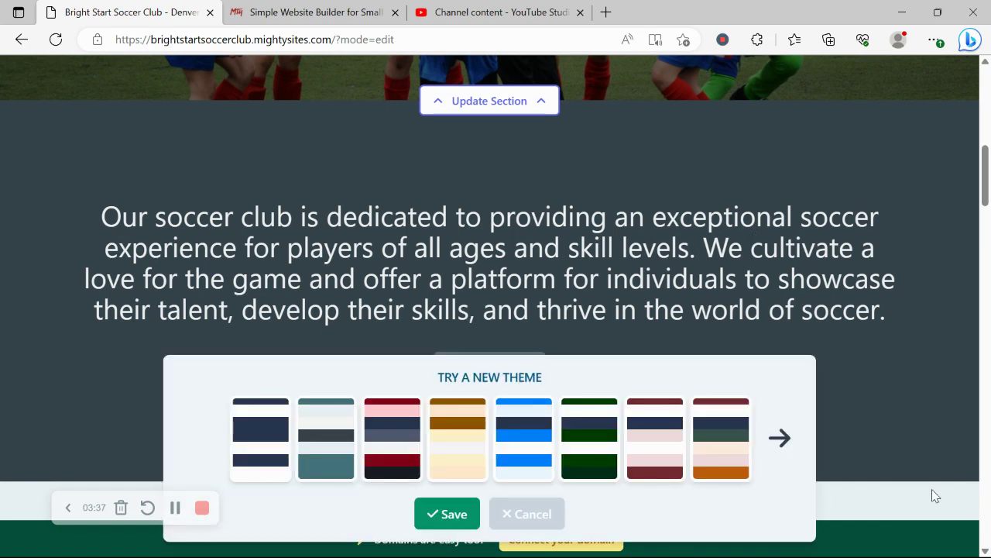
click(388, 416)
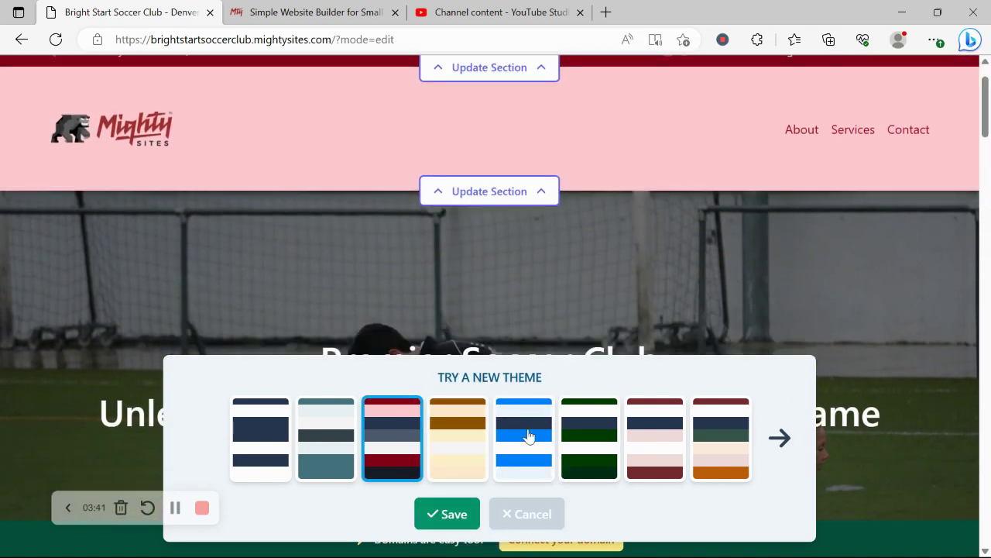
click(529, 436)
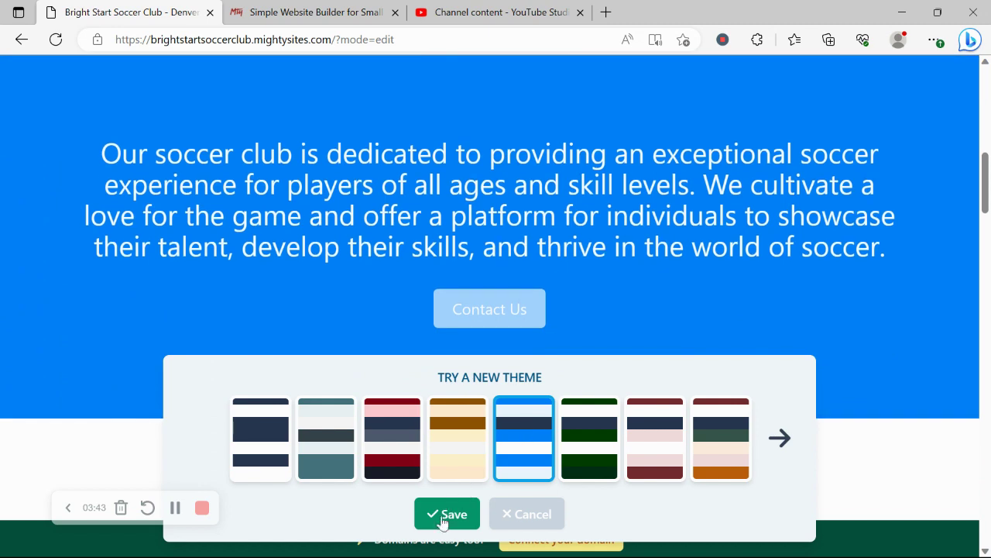
click(443, 515)
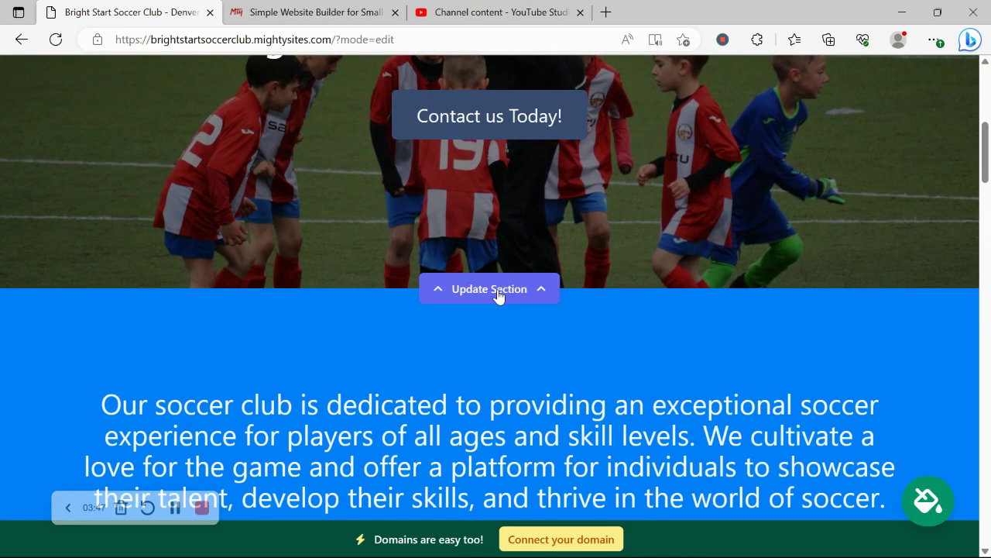
click(498, 296)
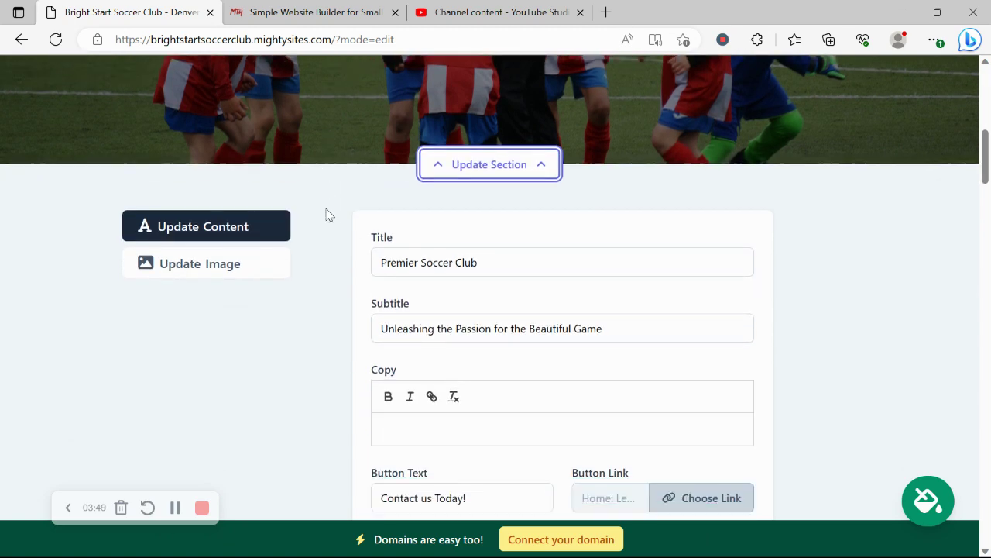
click(215, 270)
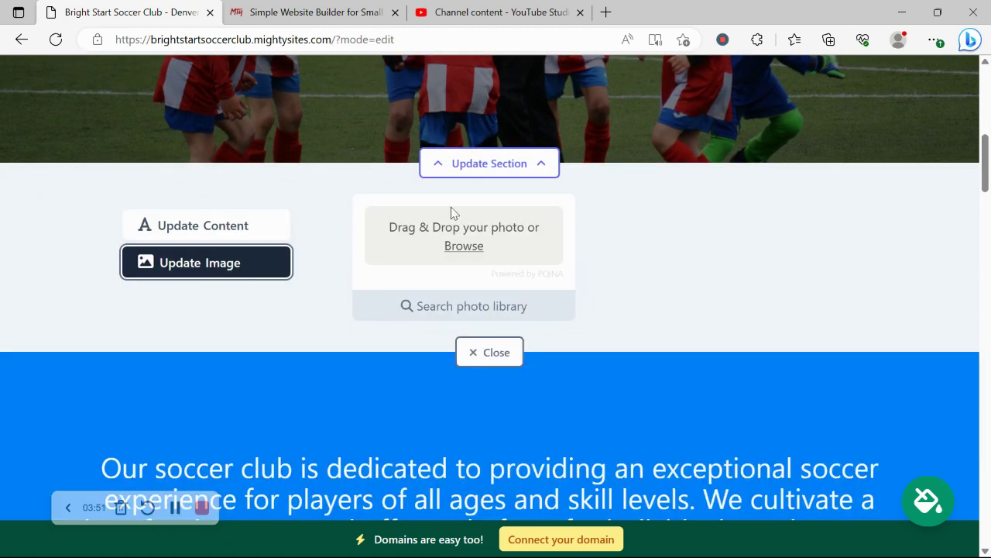
click(462, 307)
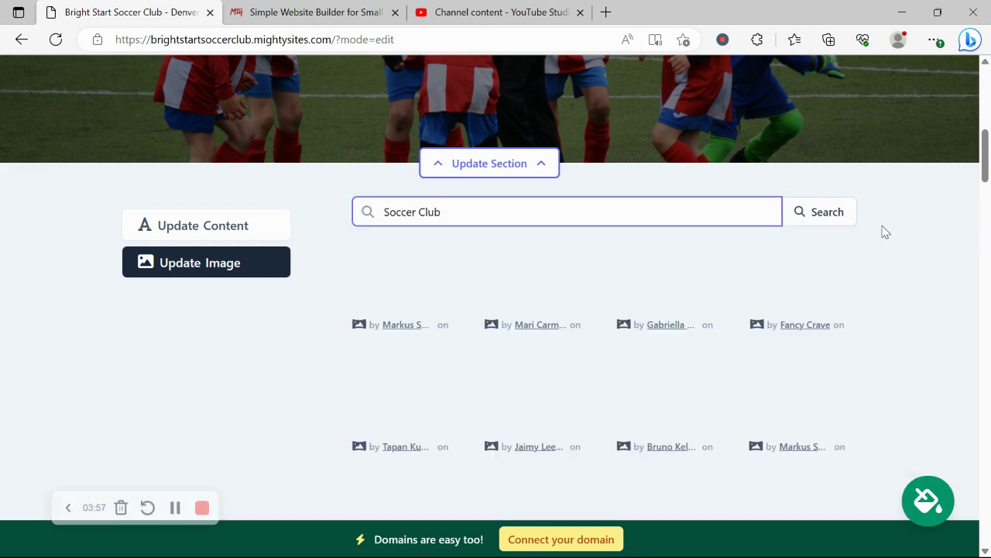
scroll(888, 310, down, 2)
scroll(889, 311, up, 2)
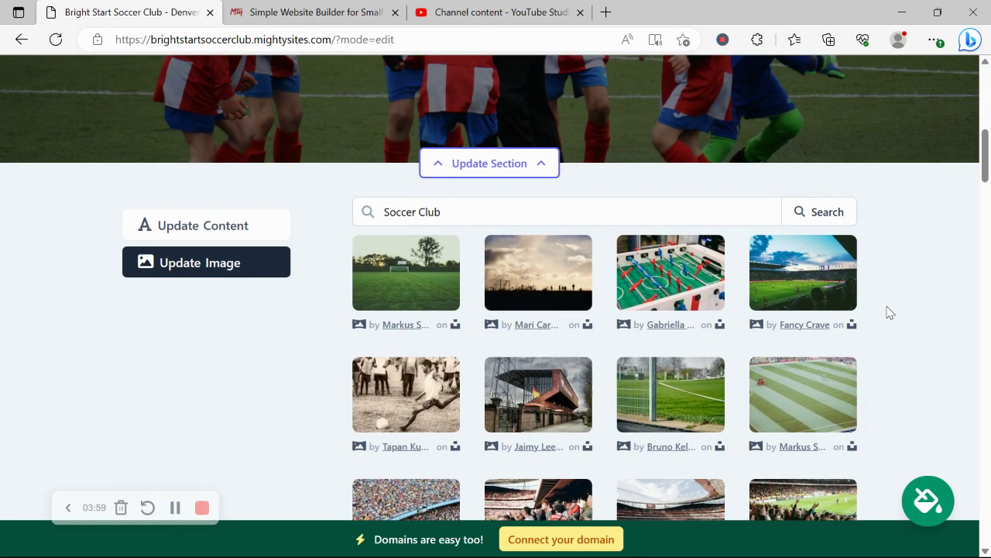
drag(428, 212, 527, 212)
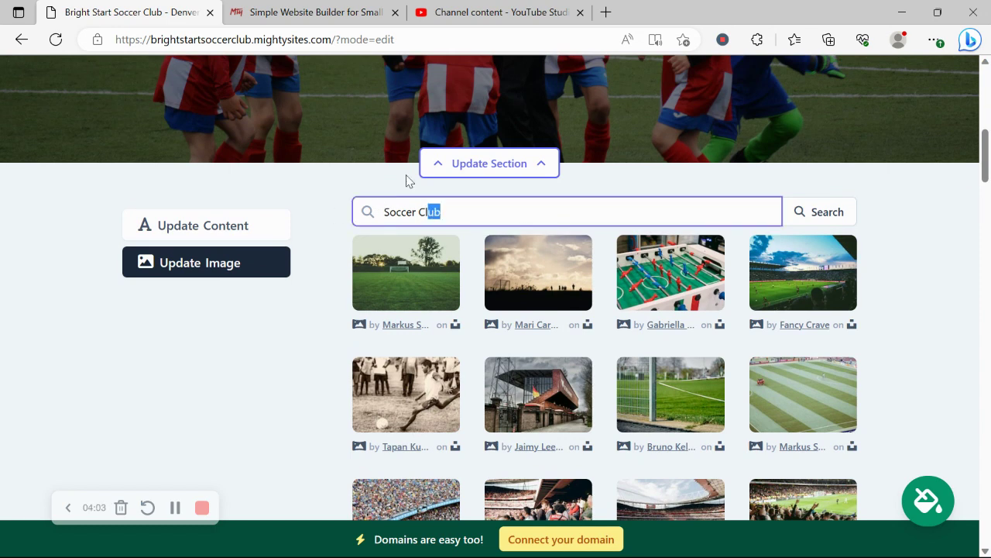
click(250, 225)
scroll(270, 369, up, 1)
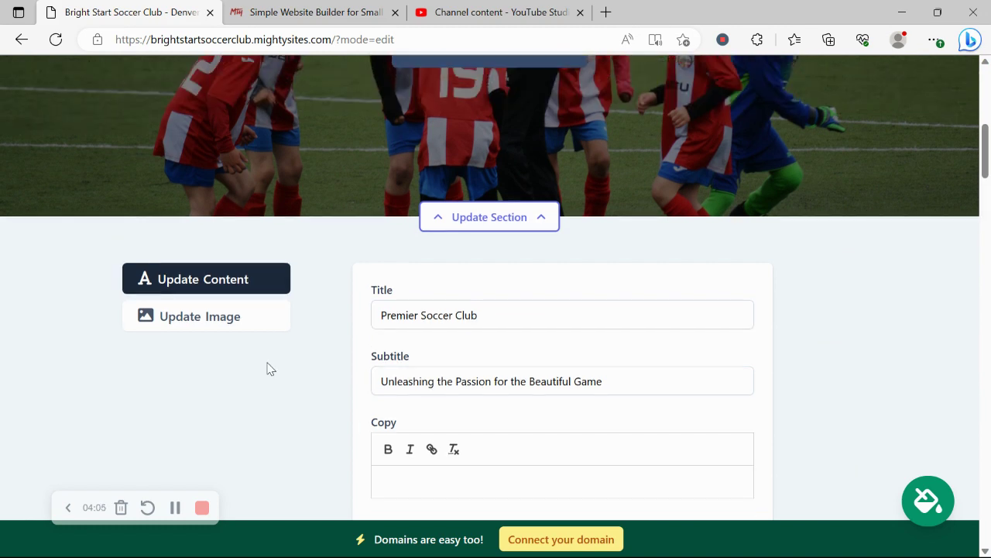
scroll(265, 364, up, 3)
scroll(266, 365, down, 5)
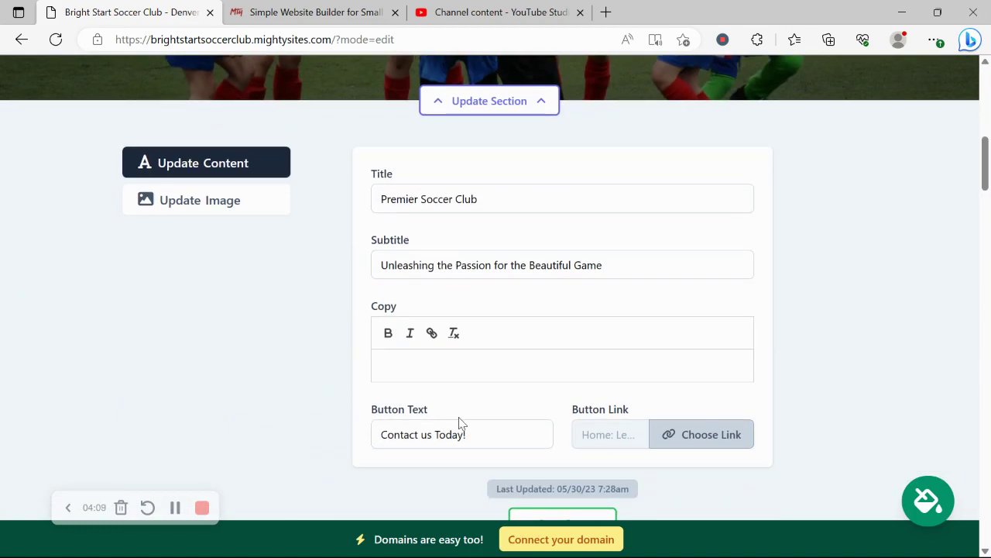
scroll(457, 419, up, 5)
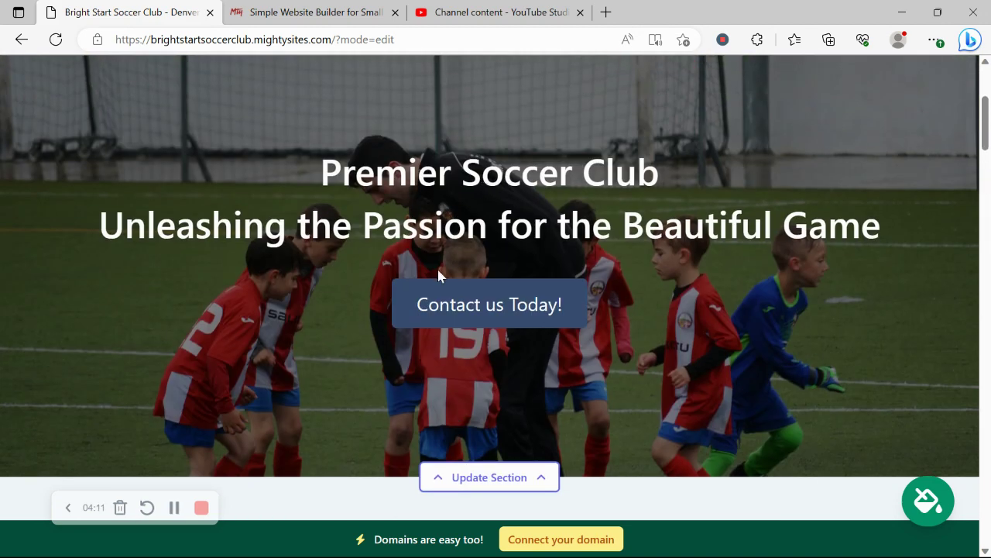
scroll(520, 221, down, 1)
scroll(520, 221, down, 5)
drag(497, 376, 307, 356)
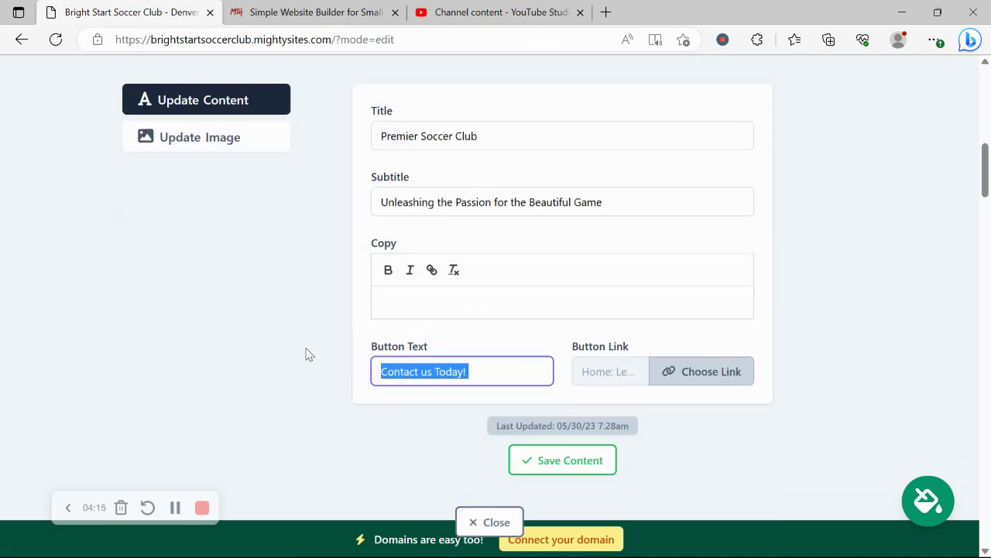
click(700, 387)
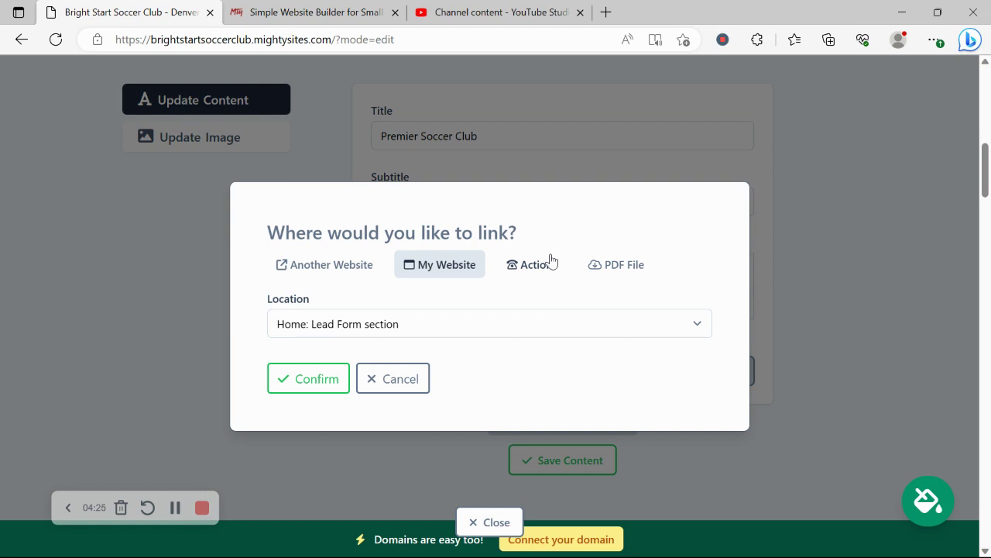
click(394, 379)
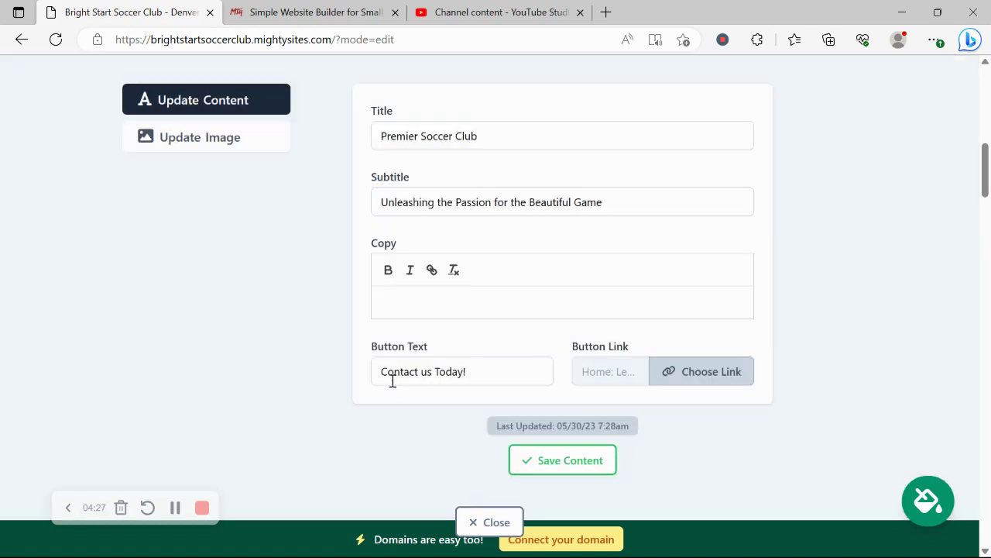
- Close the banner editor and scroll the blue page down to the Get In Touch form and back
scroll(391, 380, down, 3)
click(511, 398)
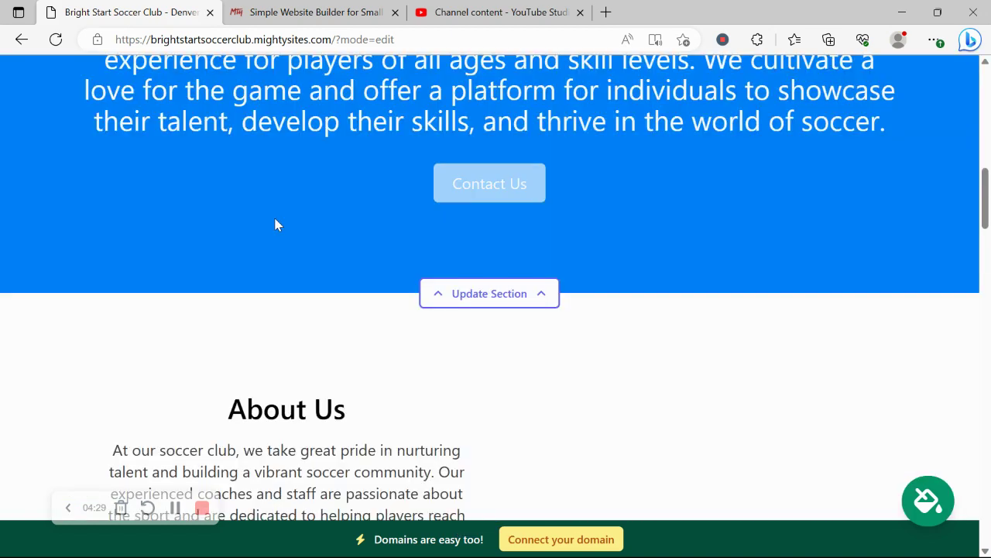
scroll(275, 221, down, 5)
scroll(274, 219, down, 8)
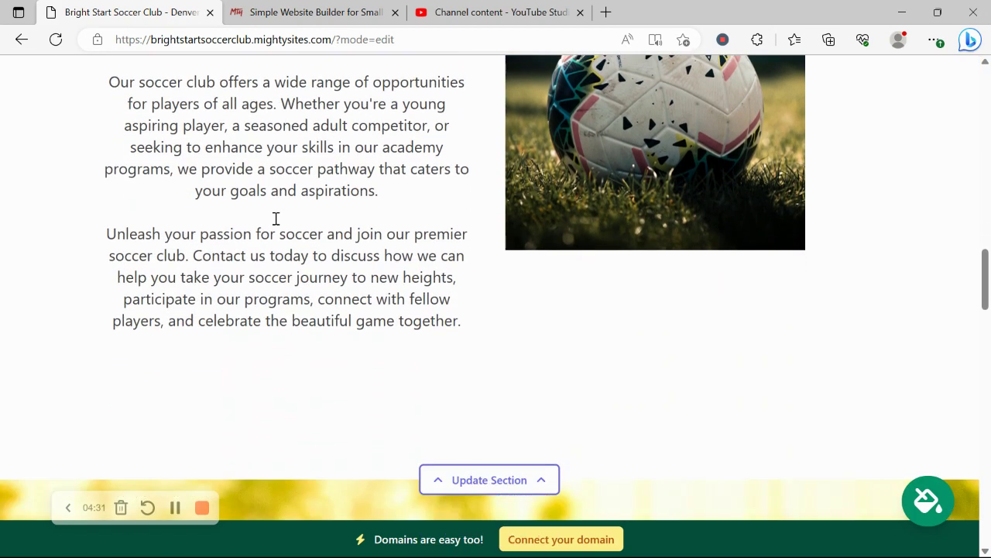
scroll(275, 224, down, 7)
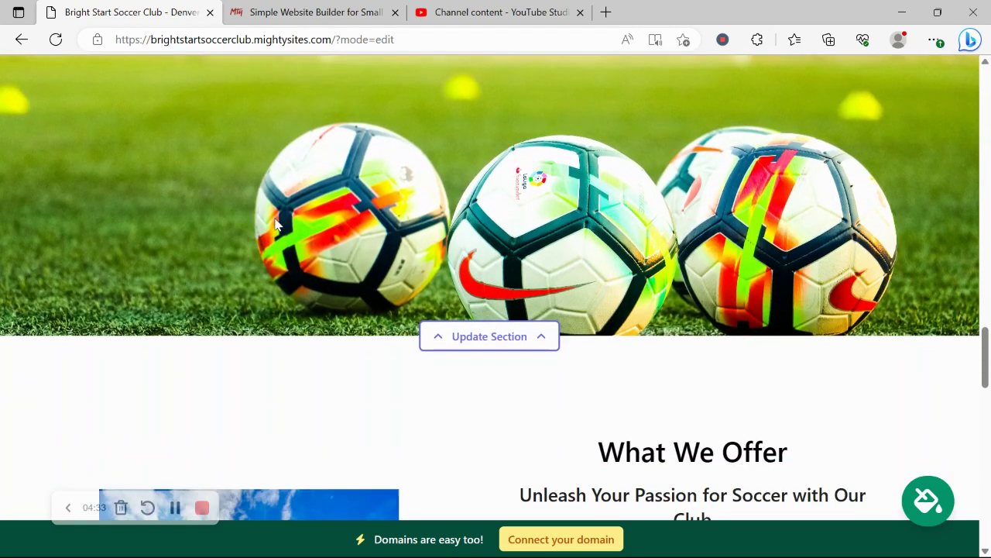
scroll(278, 223, down, 10)
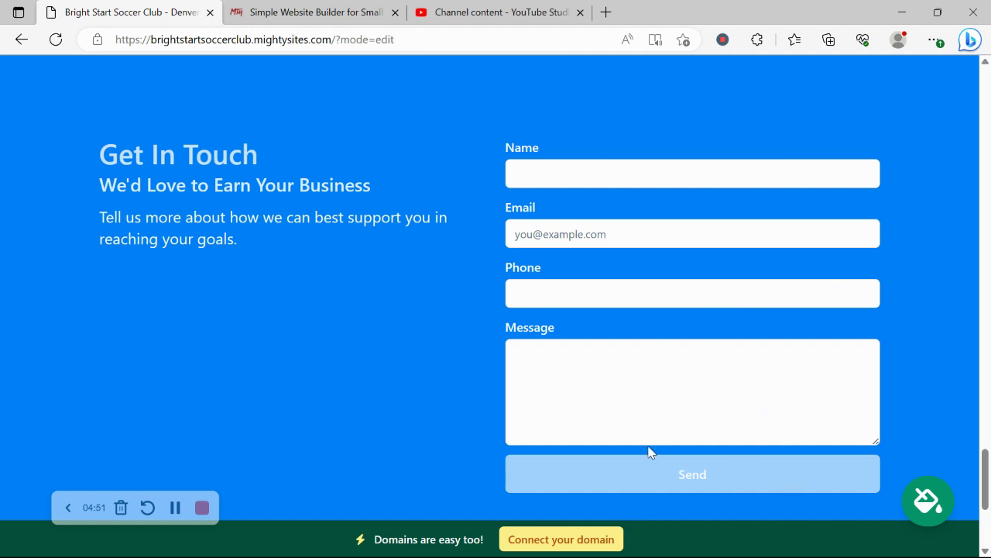
scroll(649, 452, down, 2)
scroll(649, 449, up, 3)
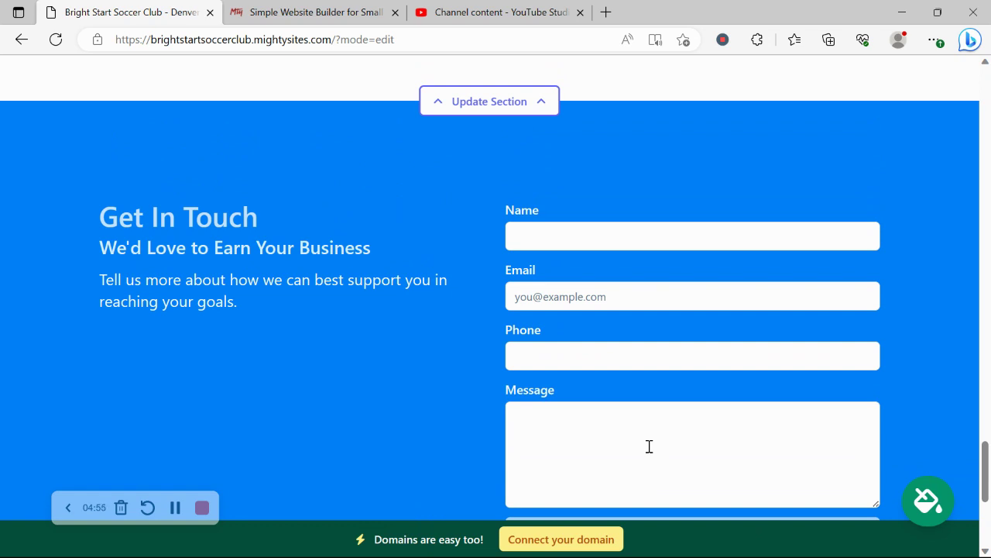
scroll(649, 447, up, 8)
scroll(649, 452, up, 5)
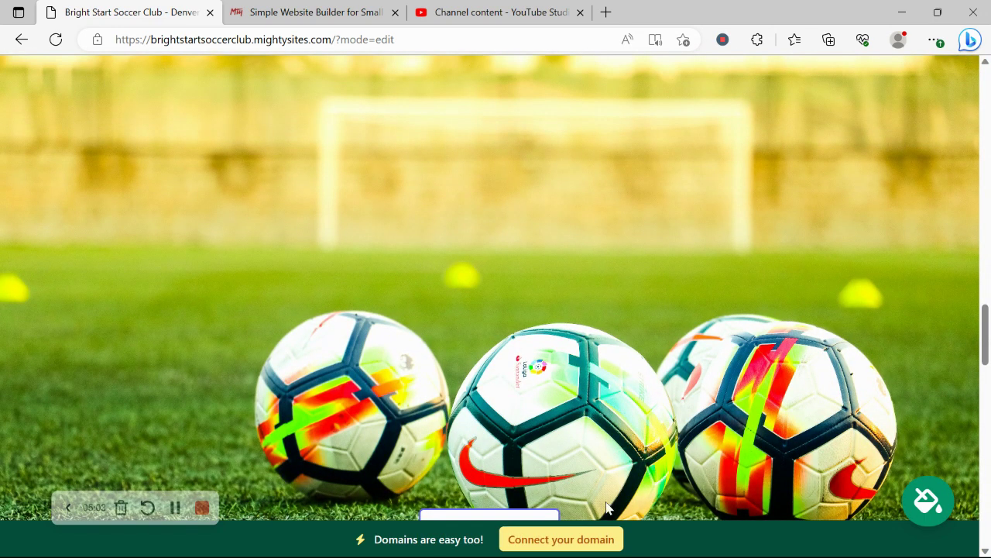
- Go from the Connect your domain options back to the Bright Start Soccer Club website dashboard
click(597, 540)
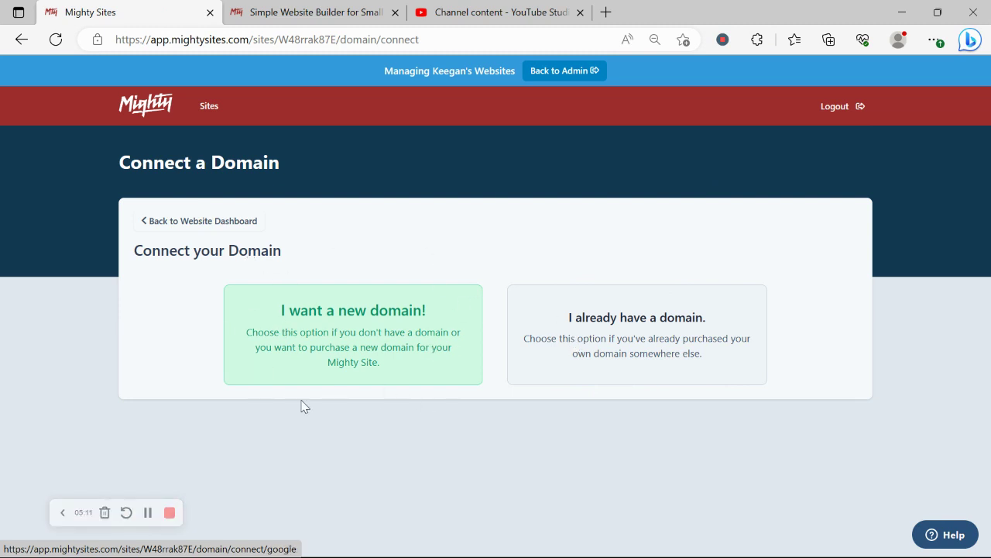
click(243, 219)
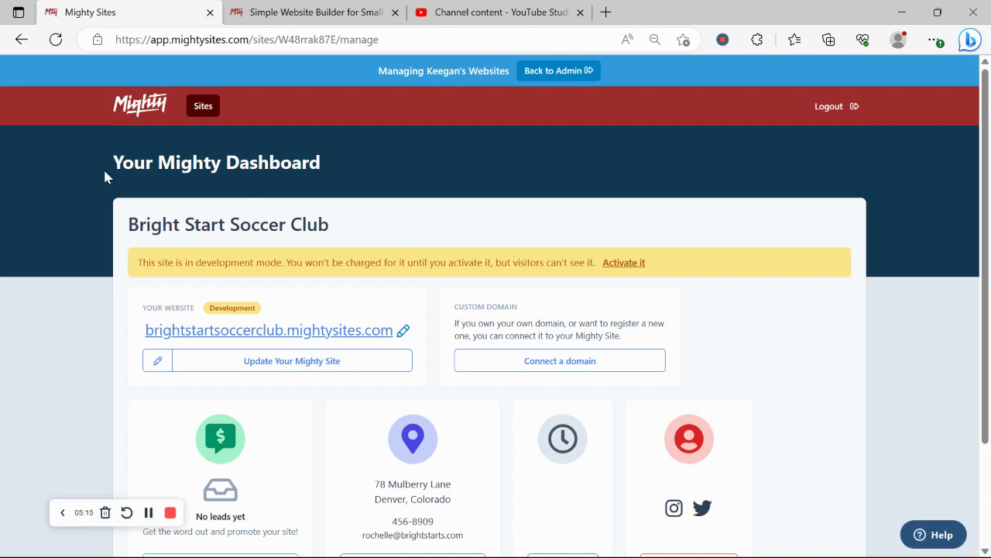
drag(103, 167, 324, 161)
click(83, 282)
scroll(77, 279, down, 2)
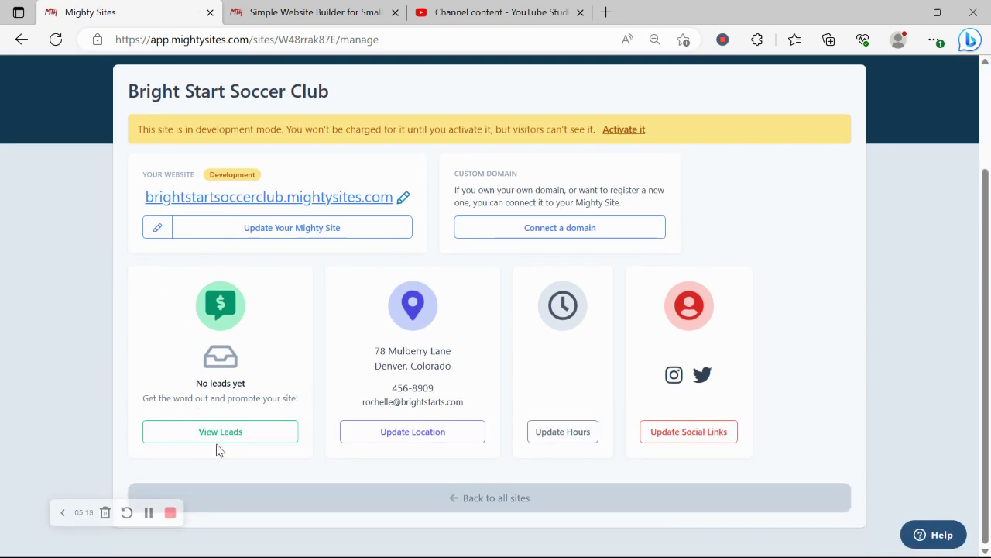
scroll(232, 418, up, 1)
- Open brightstartsoccerclub.mightysites.com in a new tab and scroll through the live page
click(368, 259)
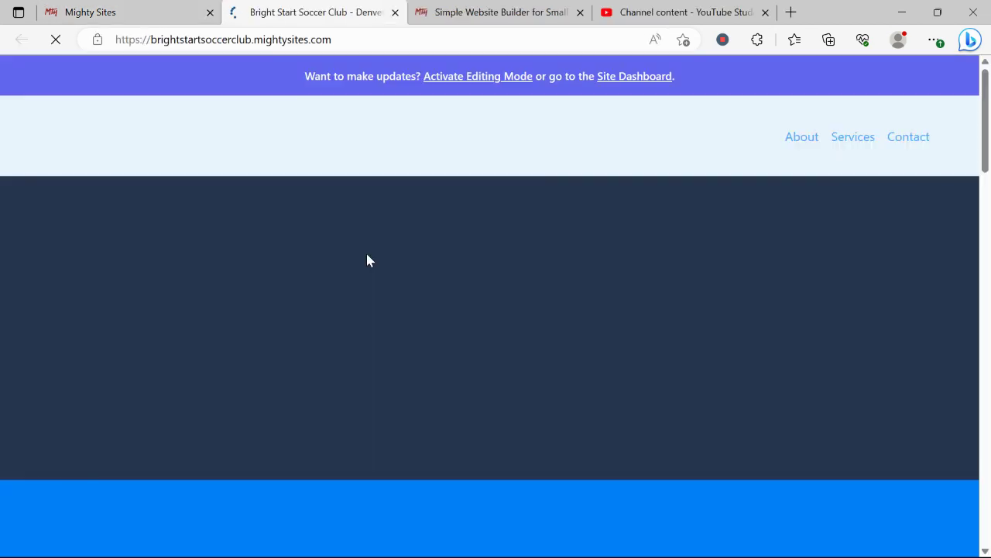
scroll(367, 254, down, 2)
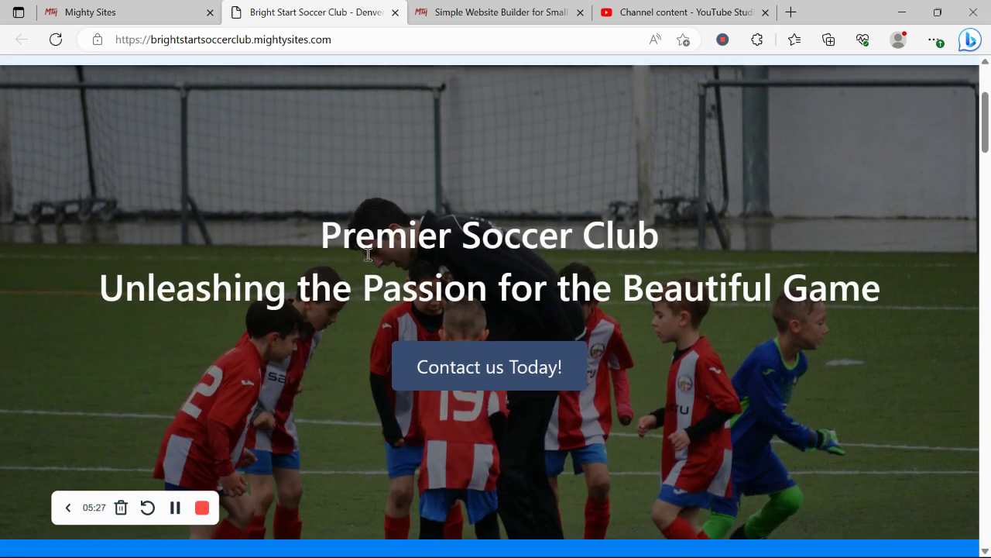
scroll(366, 253, down, 1)
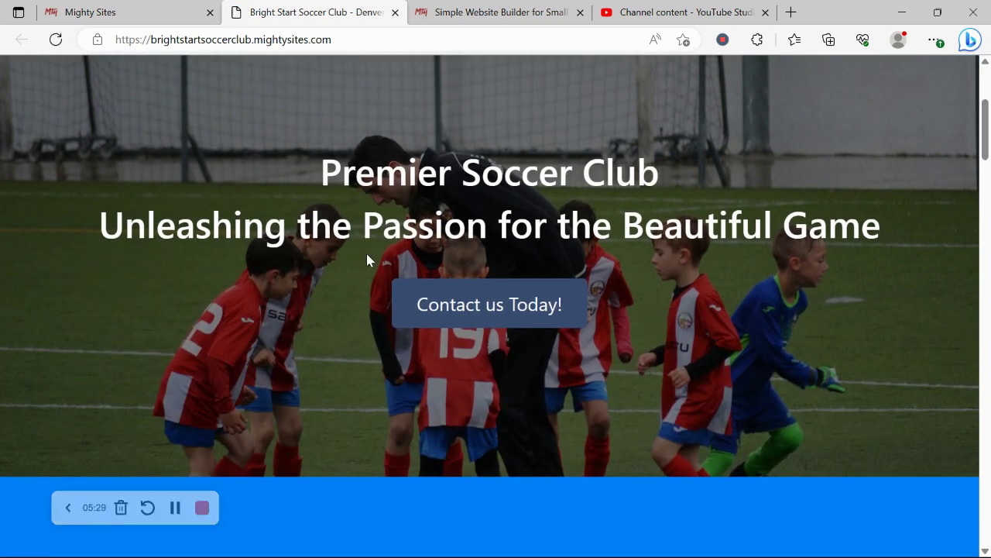